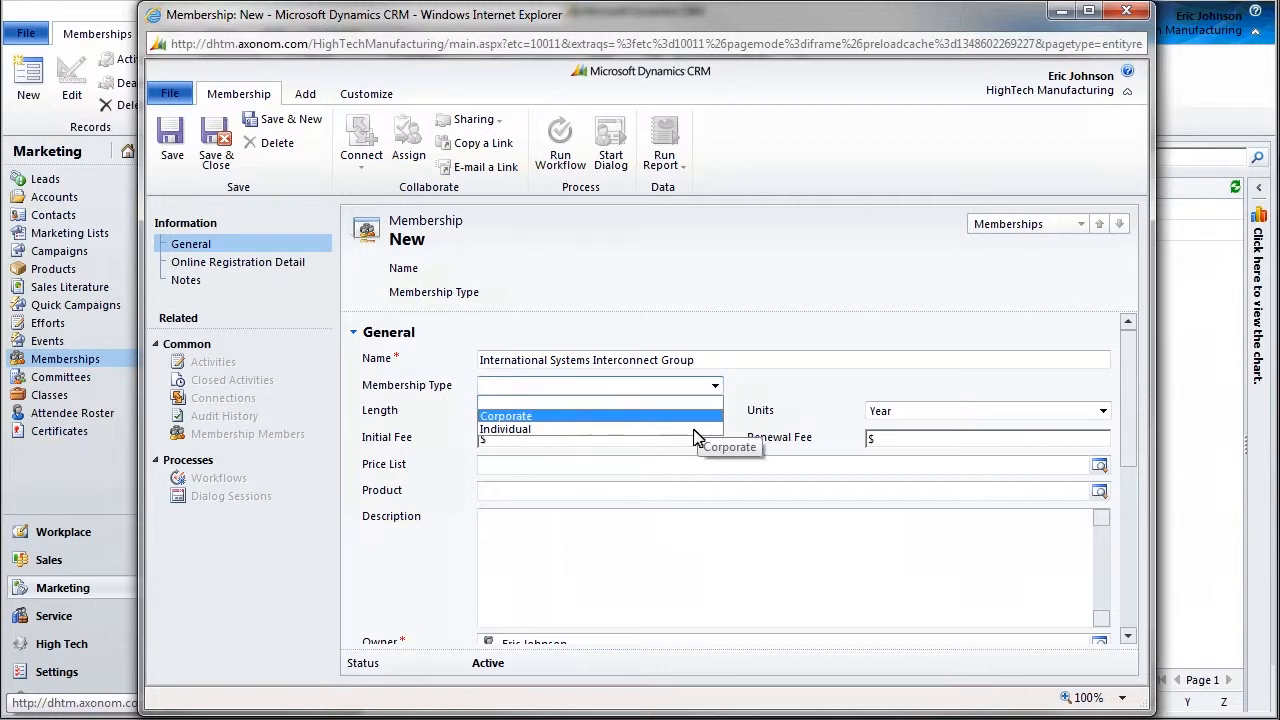
# Set the new International Systems Interconnect Group membership's type to Individual.
pyautogui.click(697, 429)
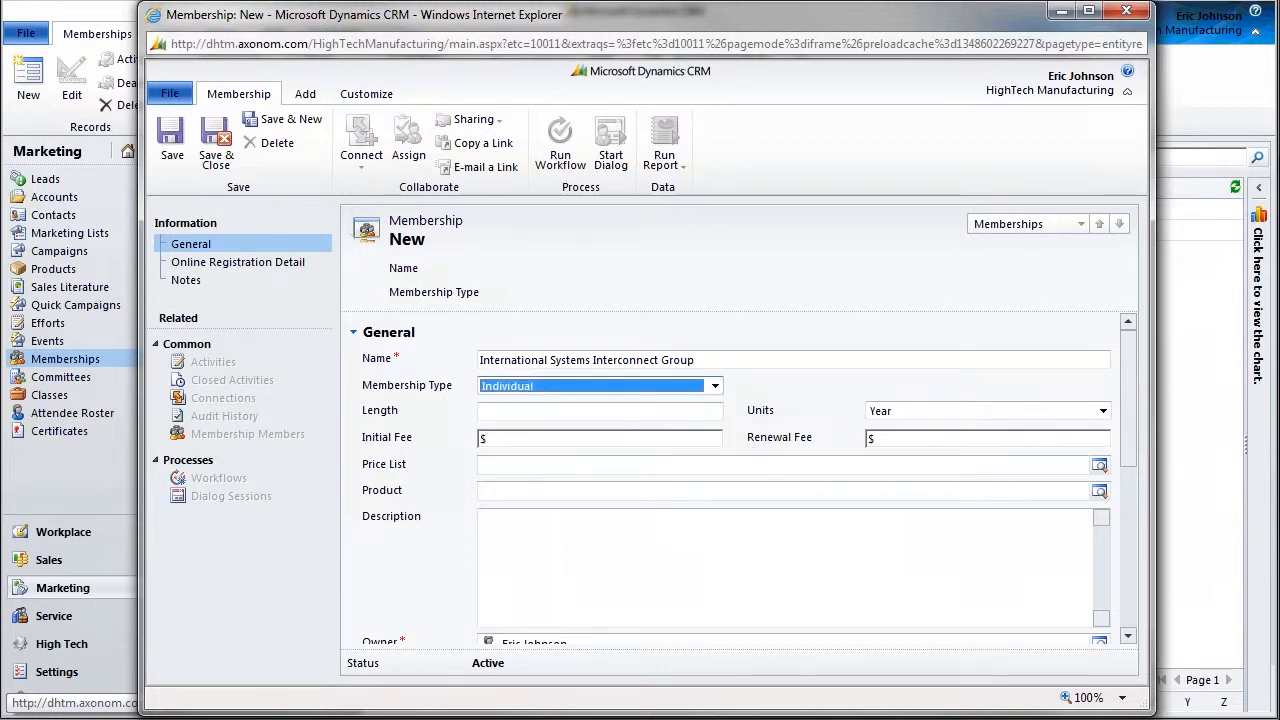
# Give the membership a length of 1 Year, a 2,000 initial fee and a 1,000 renewal fee.
pyautogui.click(668, 411)
pyautogui.write('1')
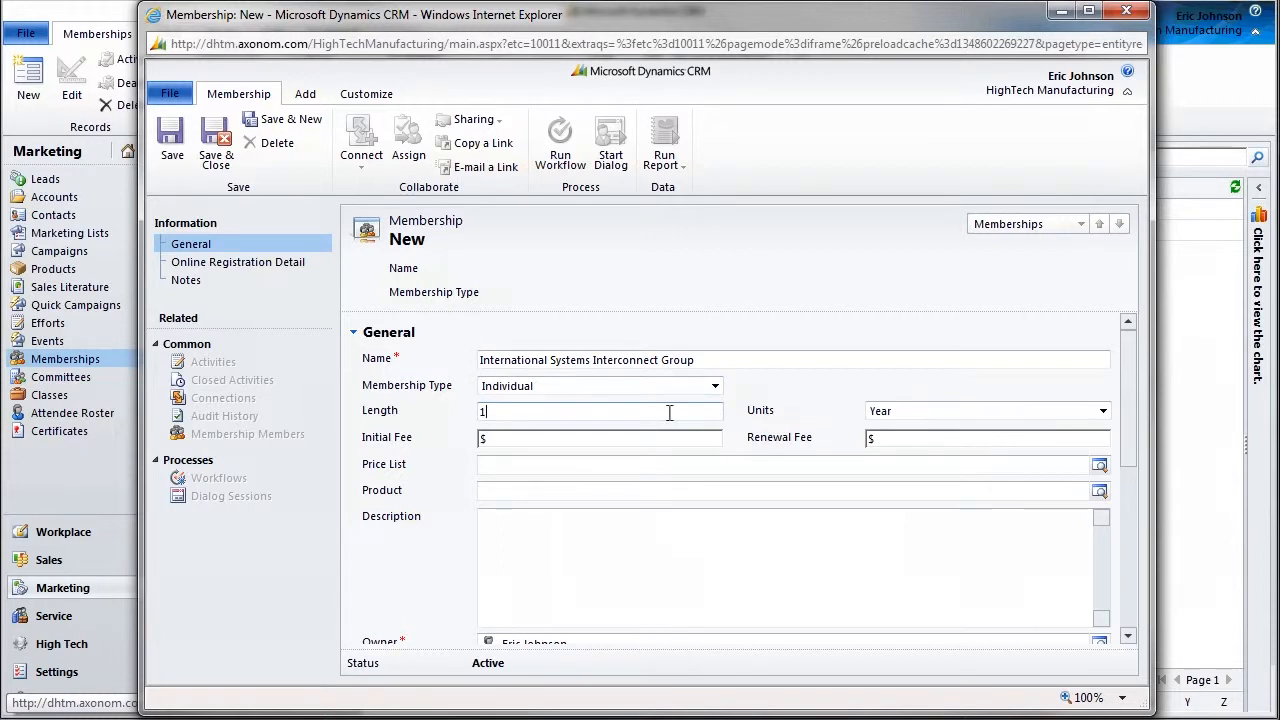
pyautogui.click(1103, 413)
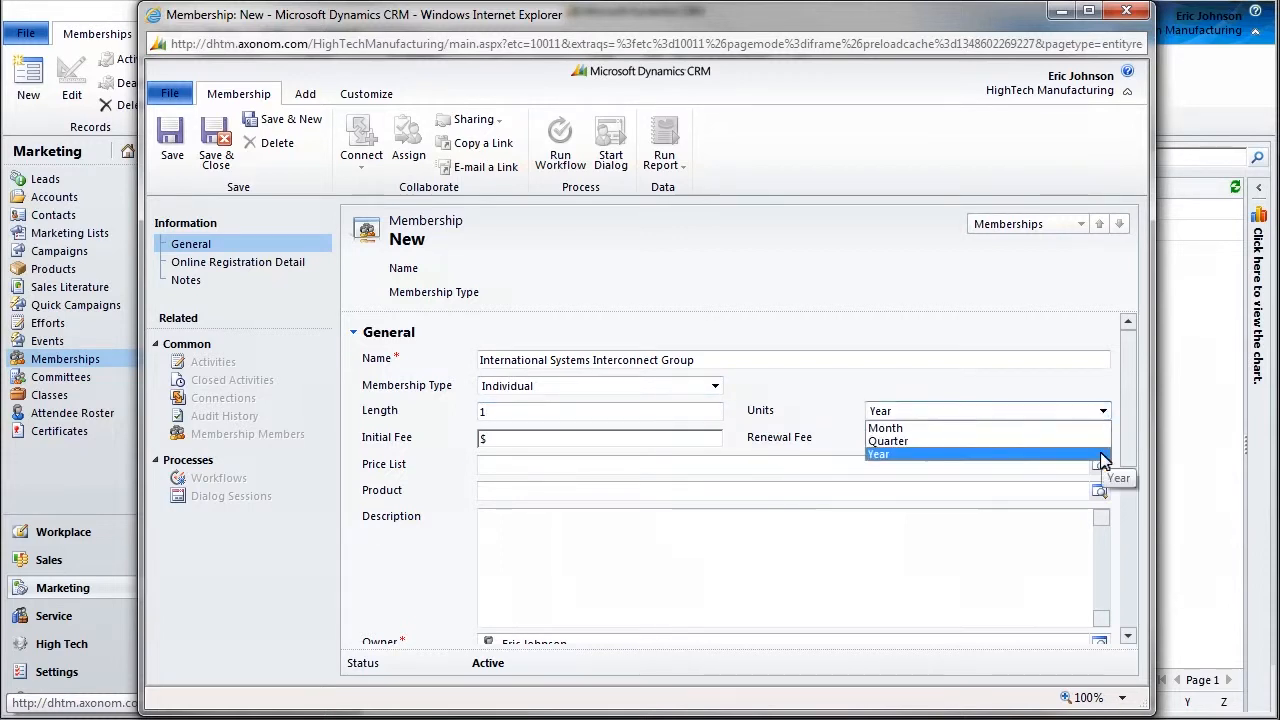
pyautogui.click(1103, 459)
pyautogui.click(590, 438)
pyautogui.write('2')
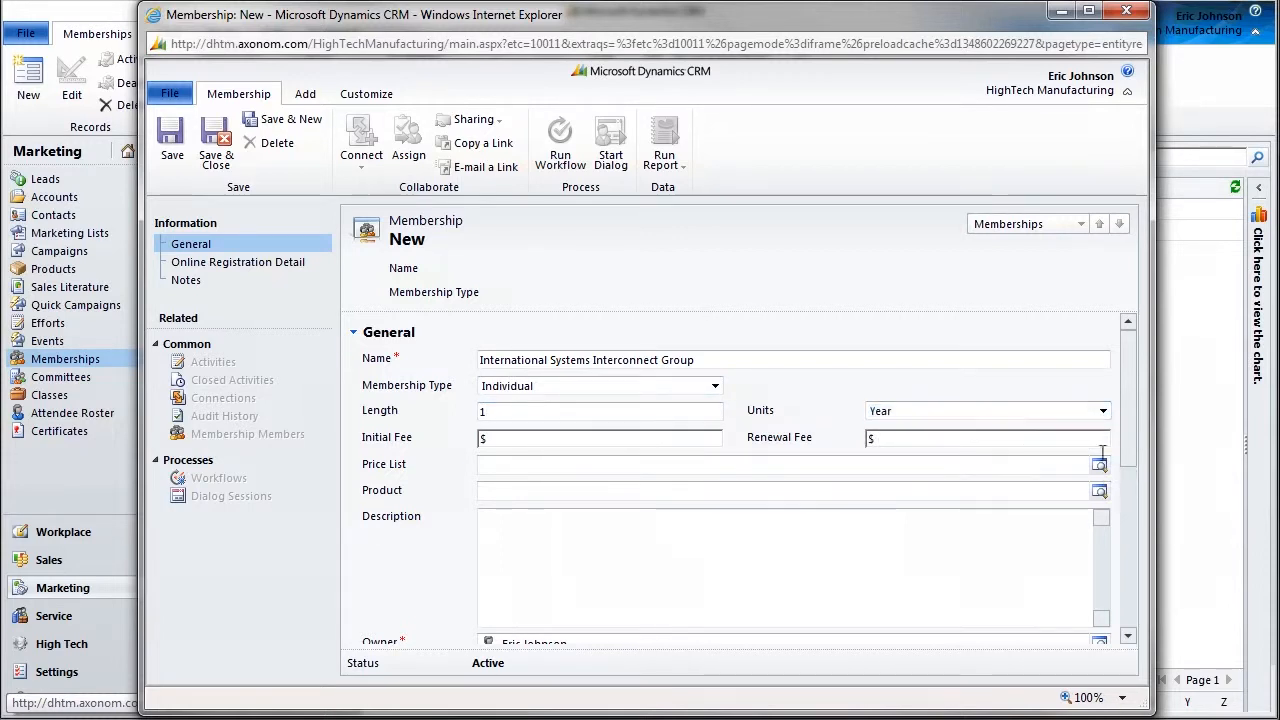
pyautogui.write('00')
pyautogui.click(910, 438)
pyautogui.write('1000')
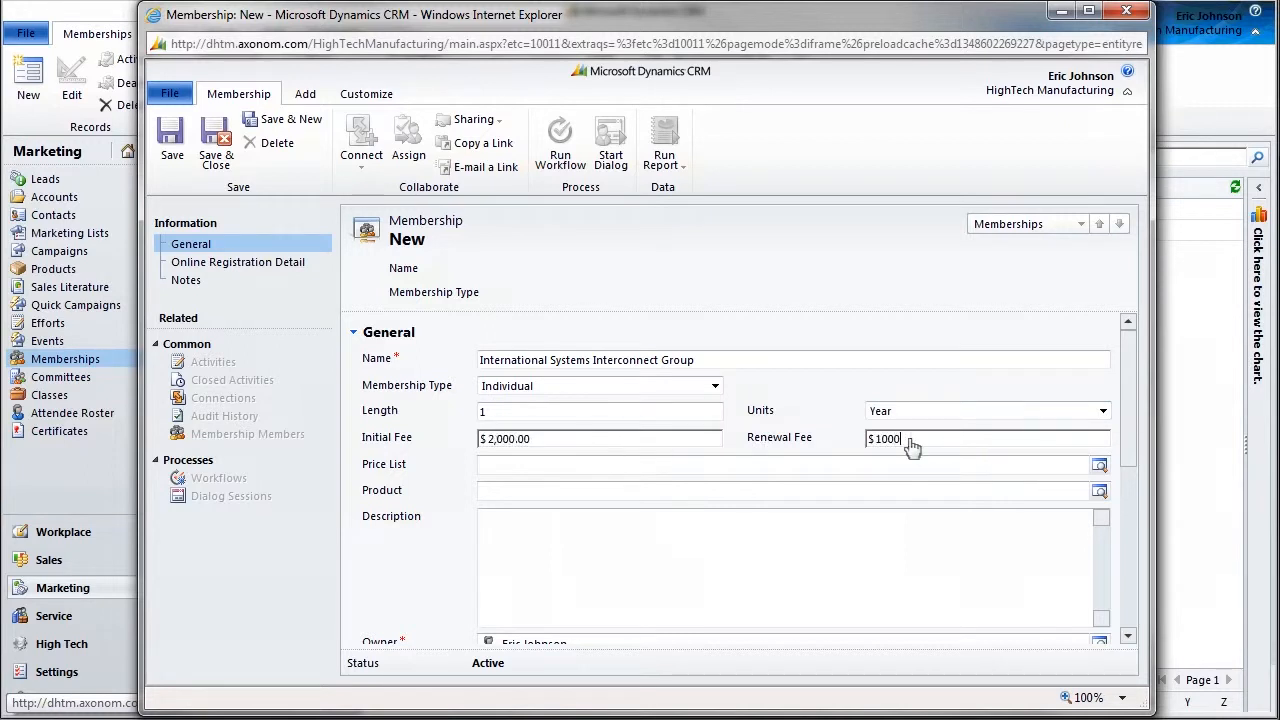
# Assign the Standard Price List and the Membership product through the lookups.
pyautogui.click(1099, 465)
pyautogui.doubleClick(437, 289)
pyautogui.click(1100, 492)
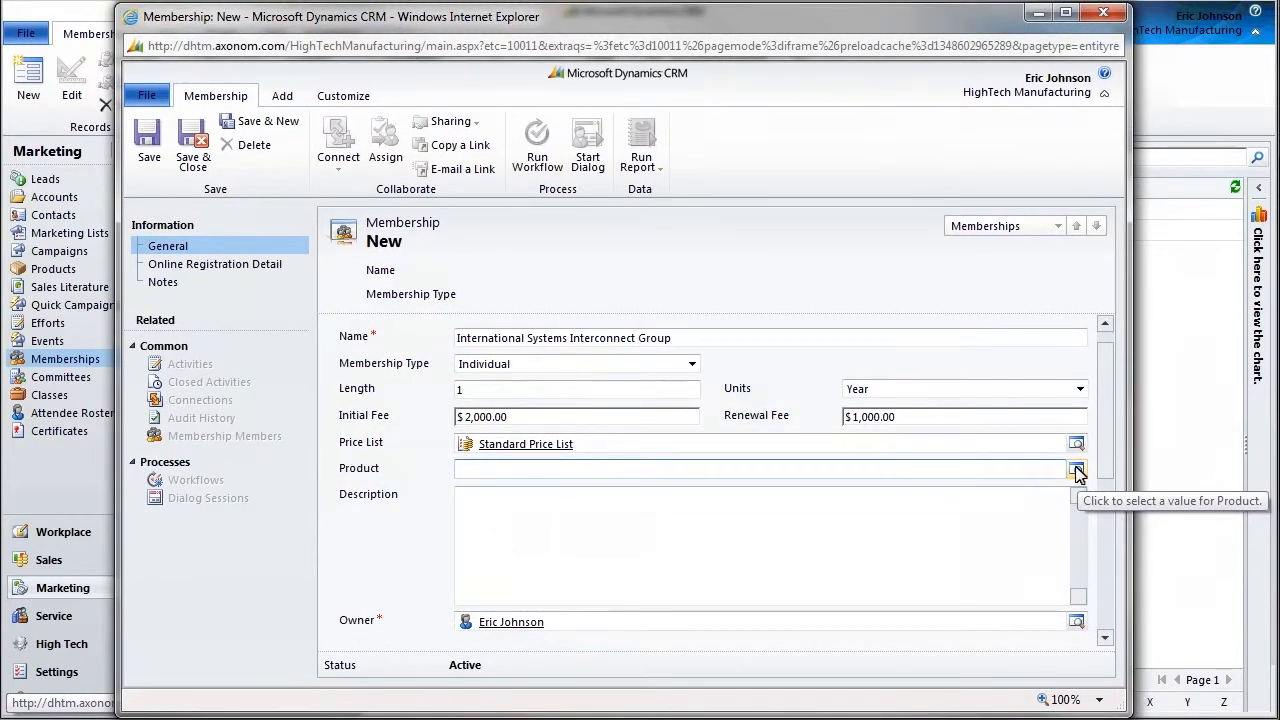
pyautogui.click(1077, 470)
pyautogui.click(565, 214)
pyautogui.write('Member')
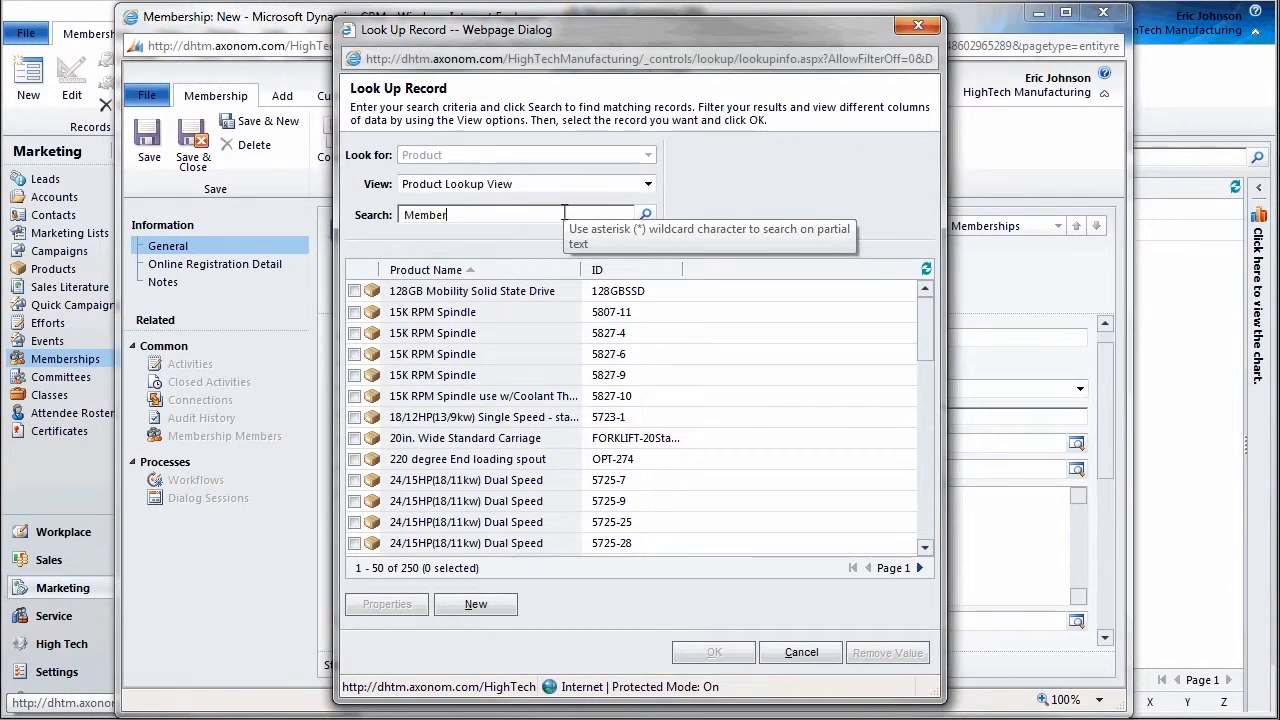
pyautogui.click(646, 216)
pyautogui.click(425, 292)
pyautogui.doubleClick(425, 295)
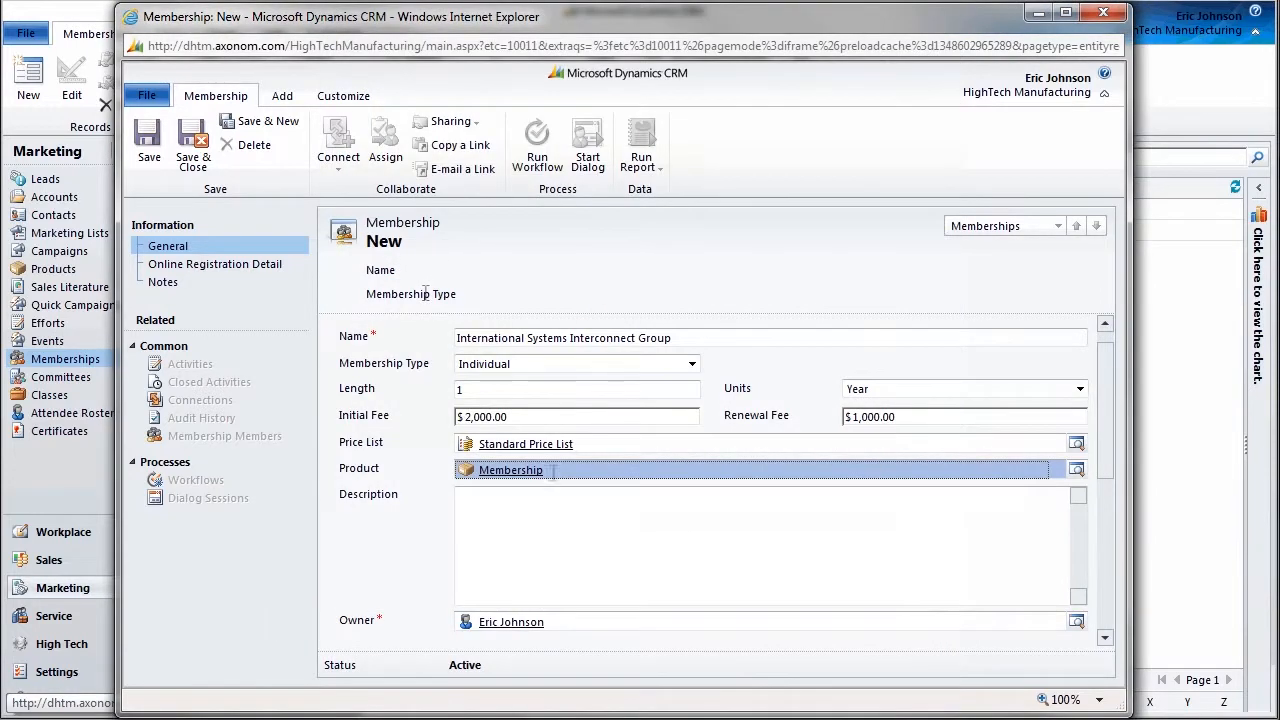
# Enter the description 'Group Focused to Interconnect Specifications' and paste the registration image URL.
pyautogui.click(452, 490)
pyautogui.write('Group F')
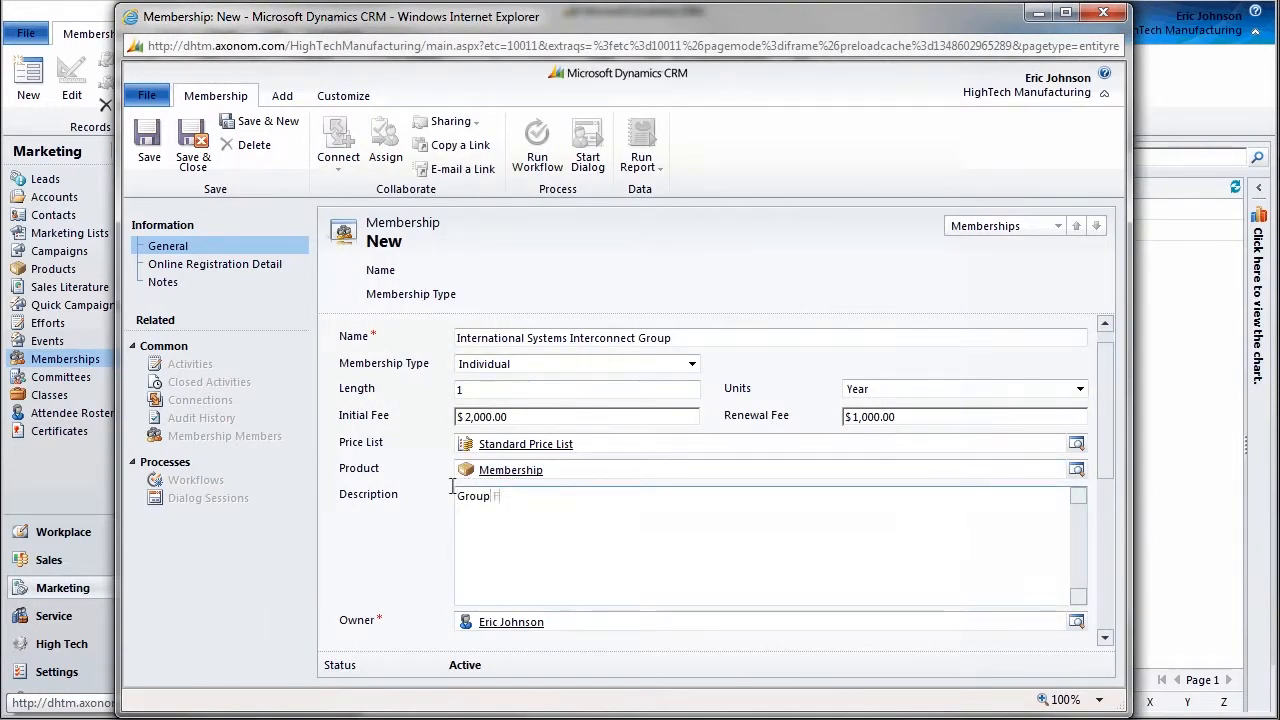
pyautogui.write('ocused to Interconnect Specifications')
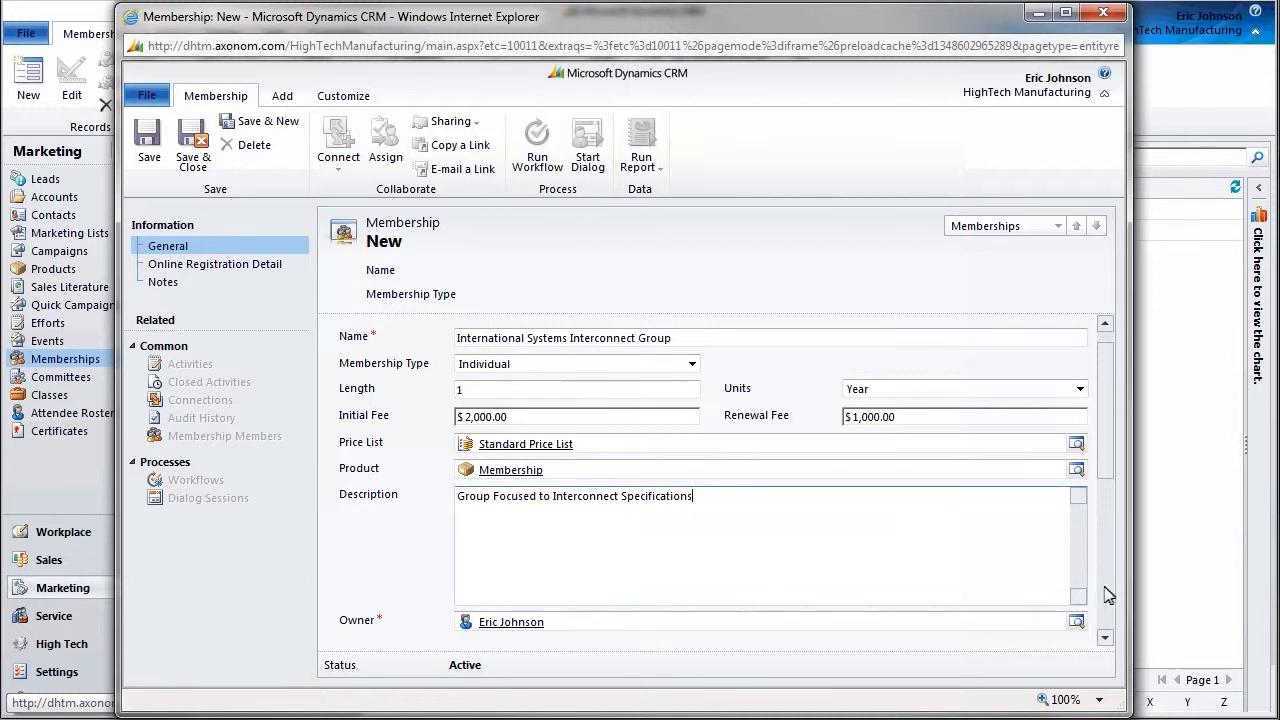
pyautogui.click(1105, 594)
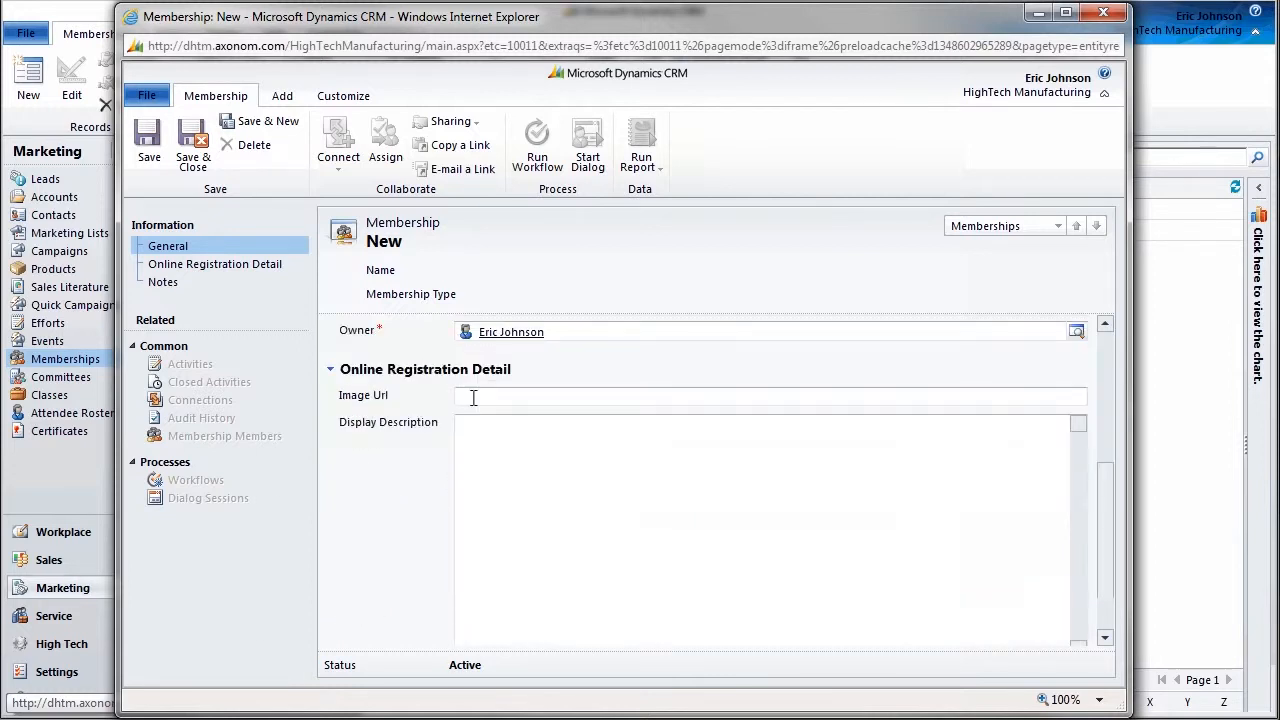
pyautogui.click(474, 397)
pyautogui.write('http://www.ieee.org/ucm/groups/public/@ieee/@web/@org/@about/documents/images/20040381.jpg')
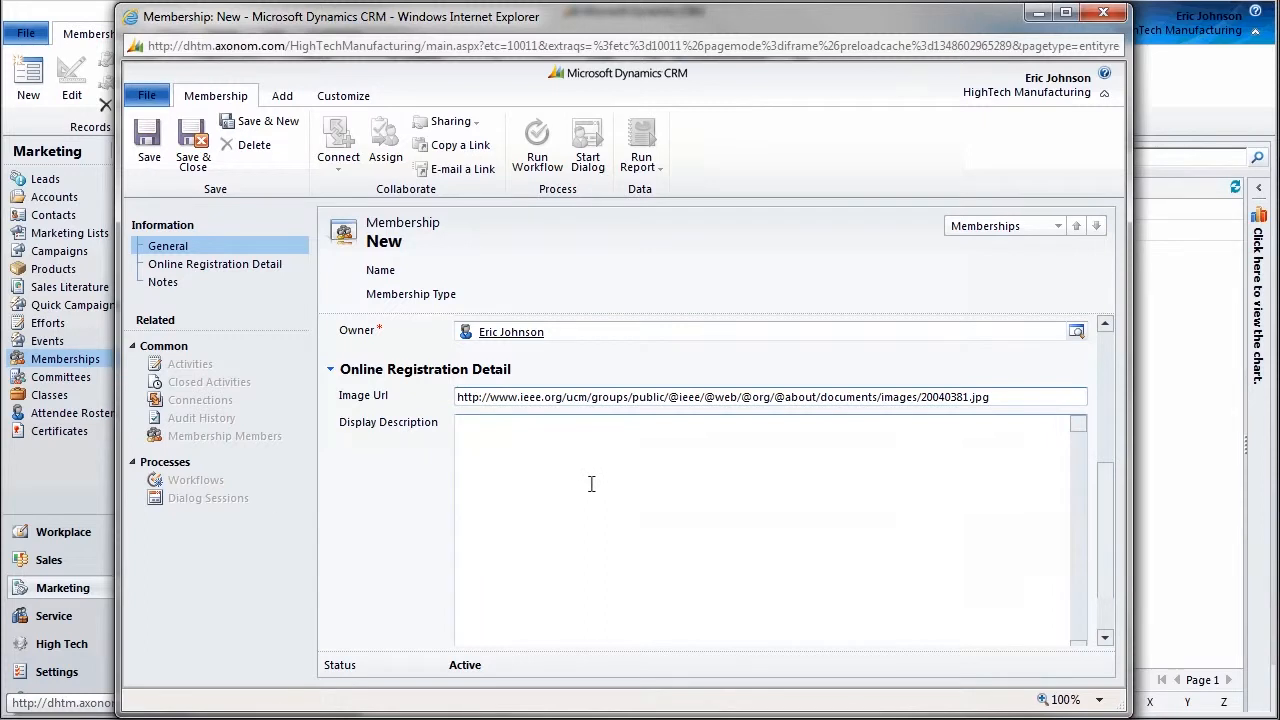
# Paste the HTML display description and save the International Systems Interconnect Group membership.
pyautogui.click(591, 484)
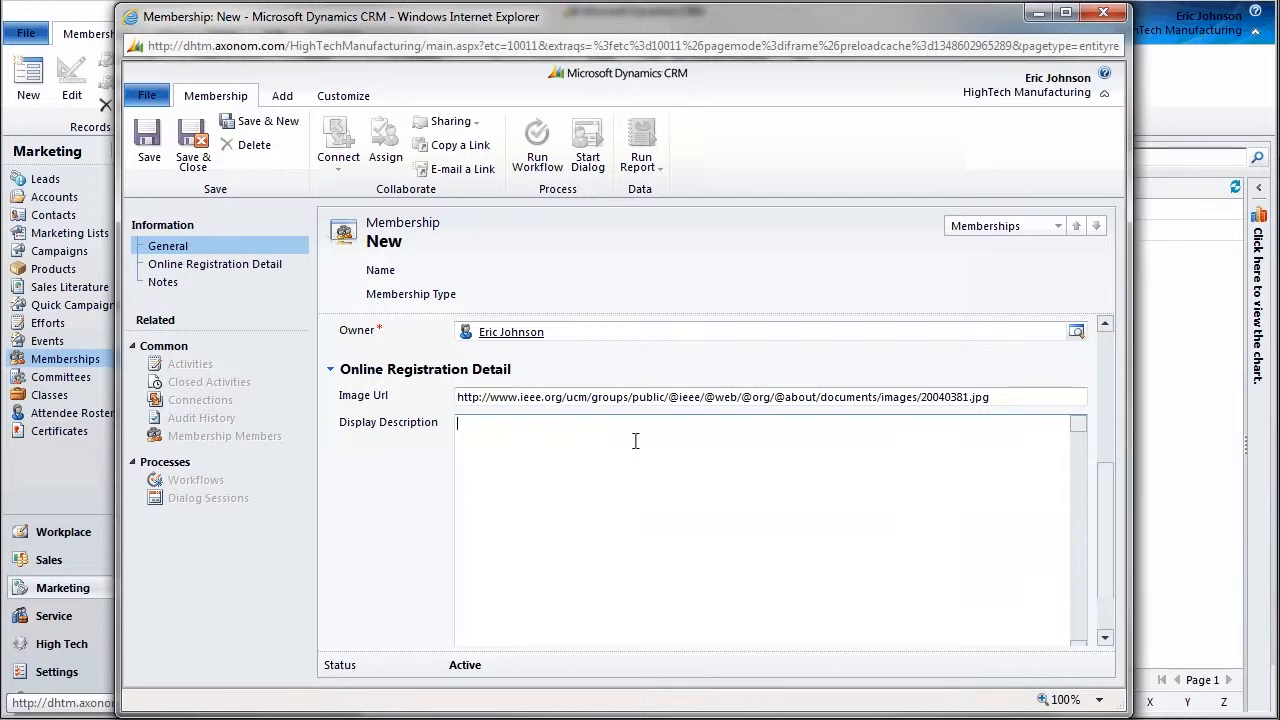
pyautogui.write('<STRONG>International Systems Interconnect Group</STRONG><BR/> <IMG src="http://www.ieee.org/ucm/groups/public/@ieee/@web/@org/@about/documents/images/20040381.jpg"/><BR/> Systems Interconnect Specifications Body established to develop and manage  systems connectivity specifications consistency.')
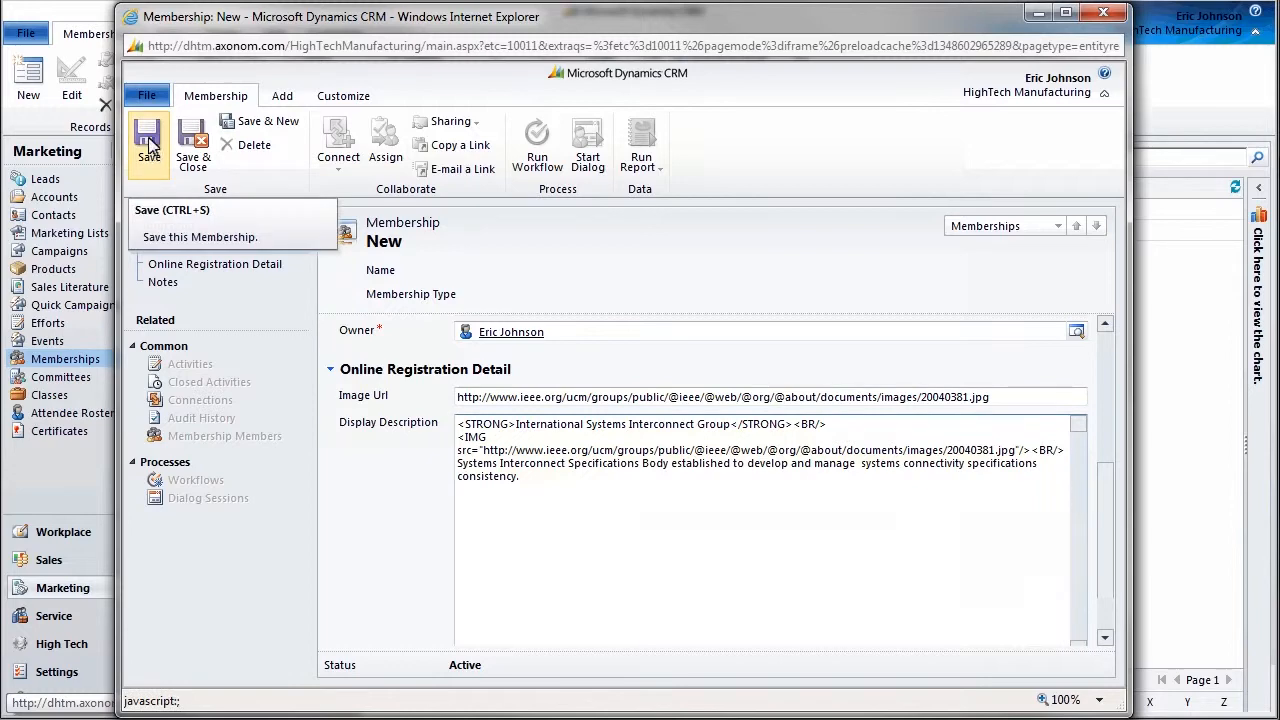
pyautogui.click(148, 146)
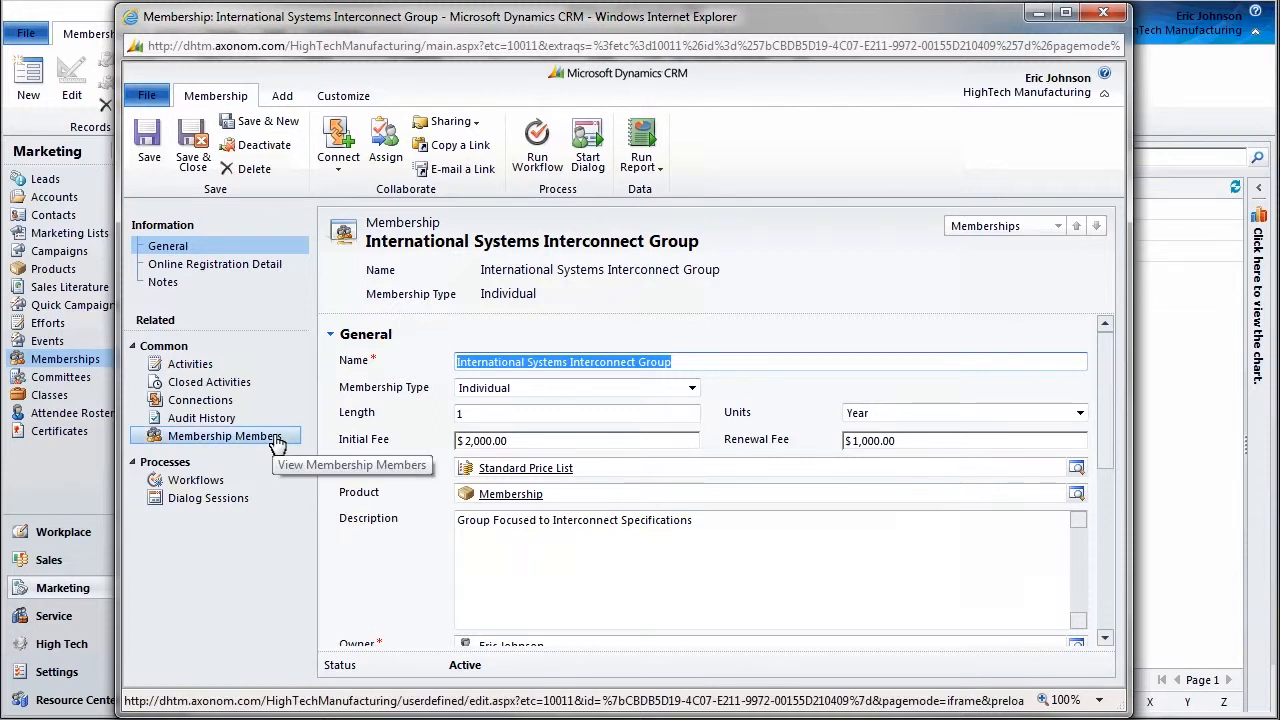
# Check that Membership Members is empty, return to General, and save and close the record.
pyautogui.click(277, 440)
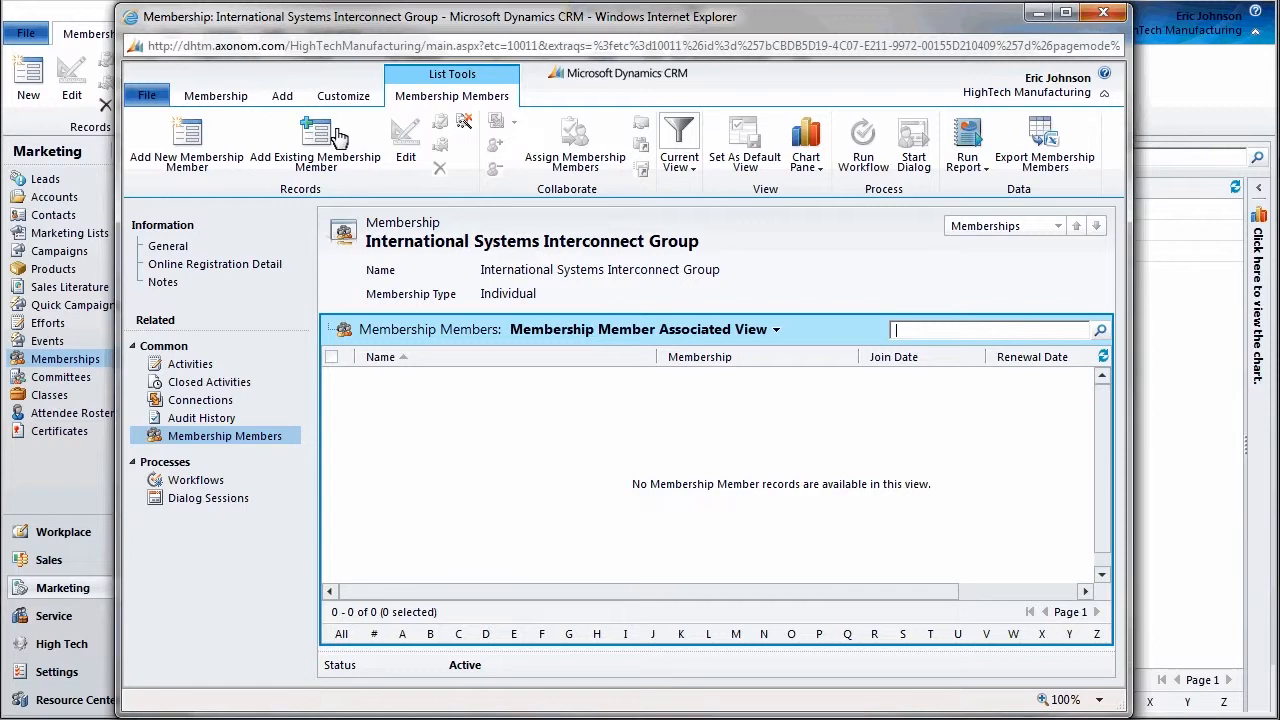
pyautogui.click(212, 250)
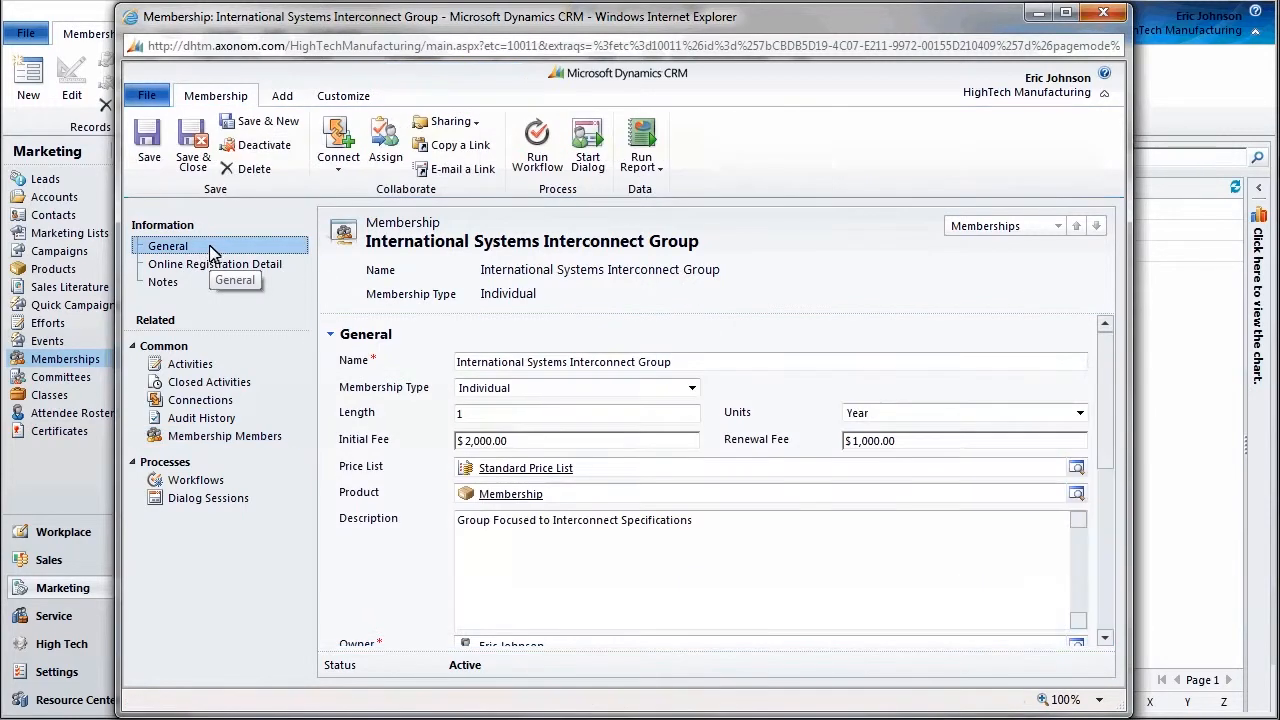
pyautogui.click(200, 162)
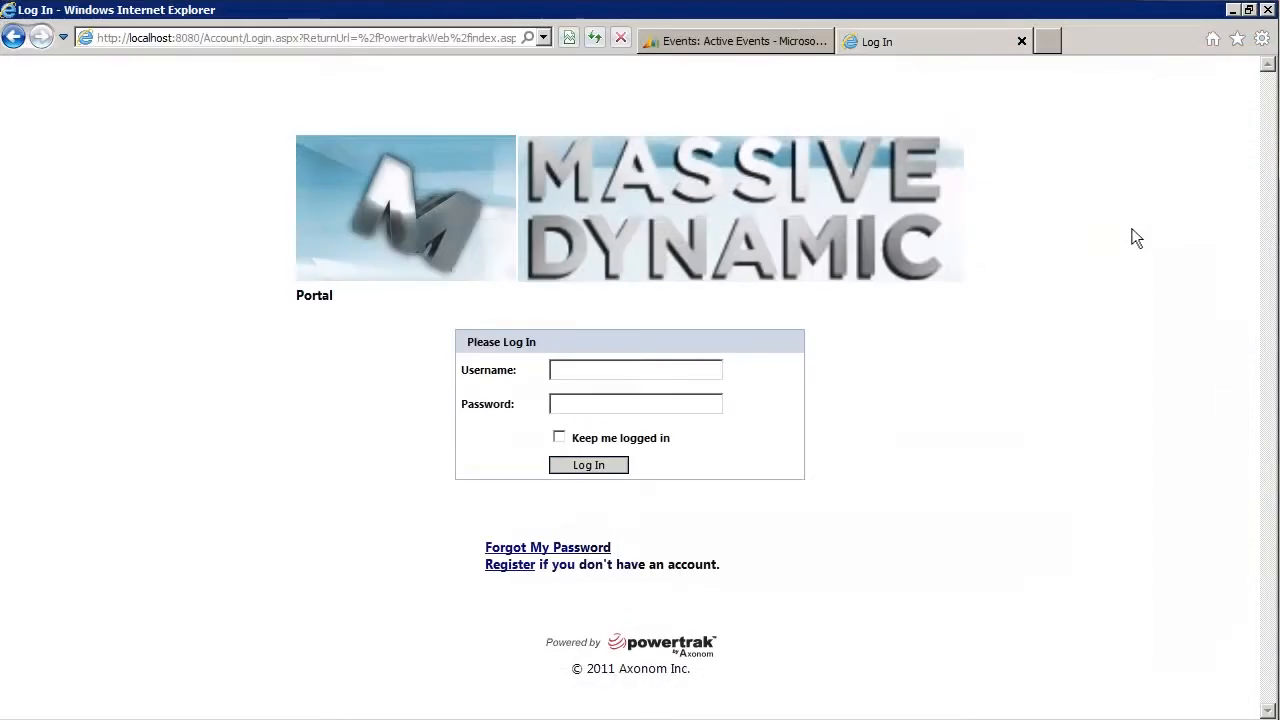
# Log into the Massive Dynamic portal with the account username and password.
pyautogui.click(671, 371)
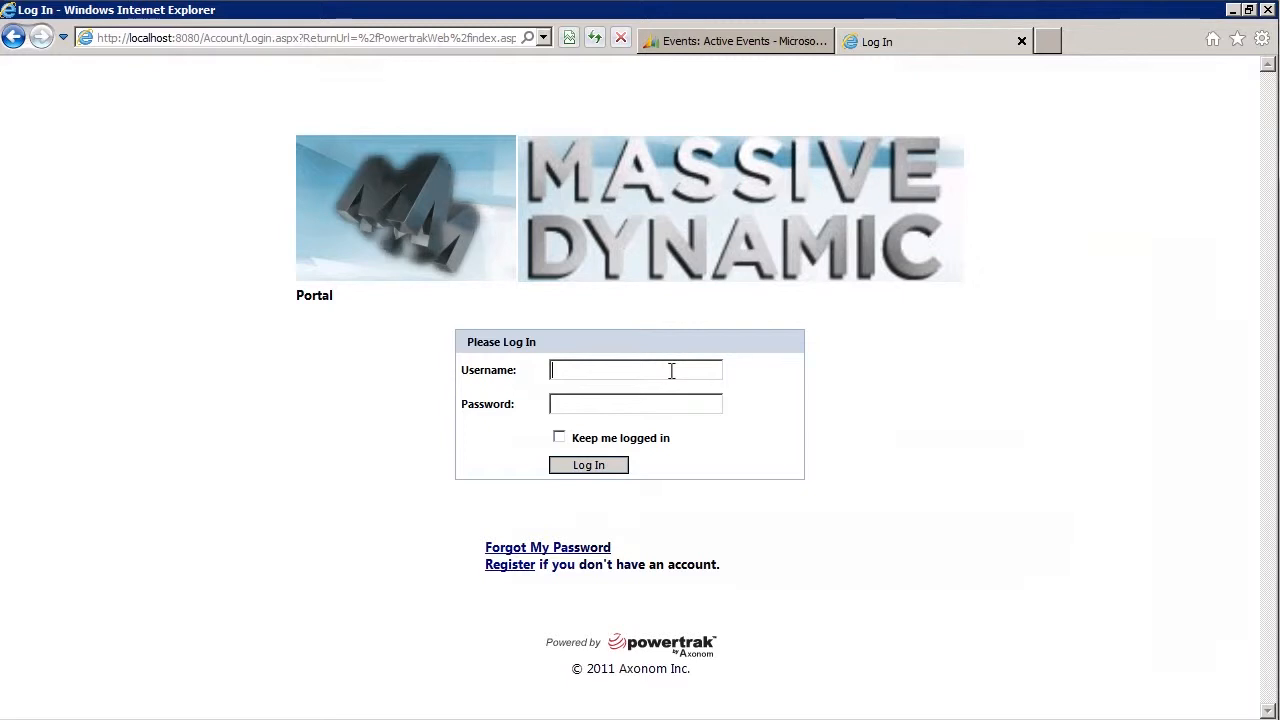
pyautogui.write('aj')
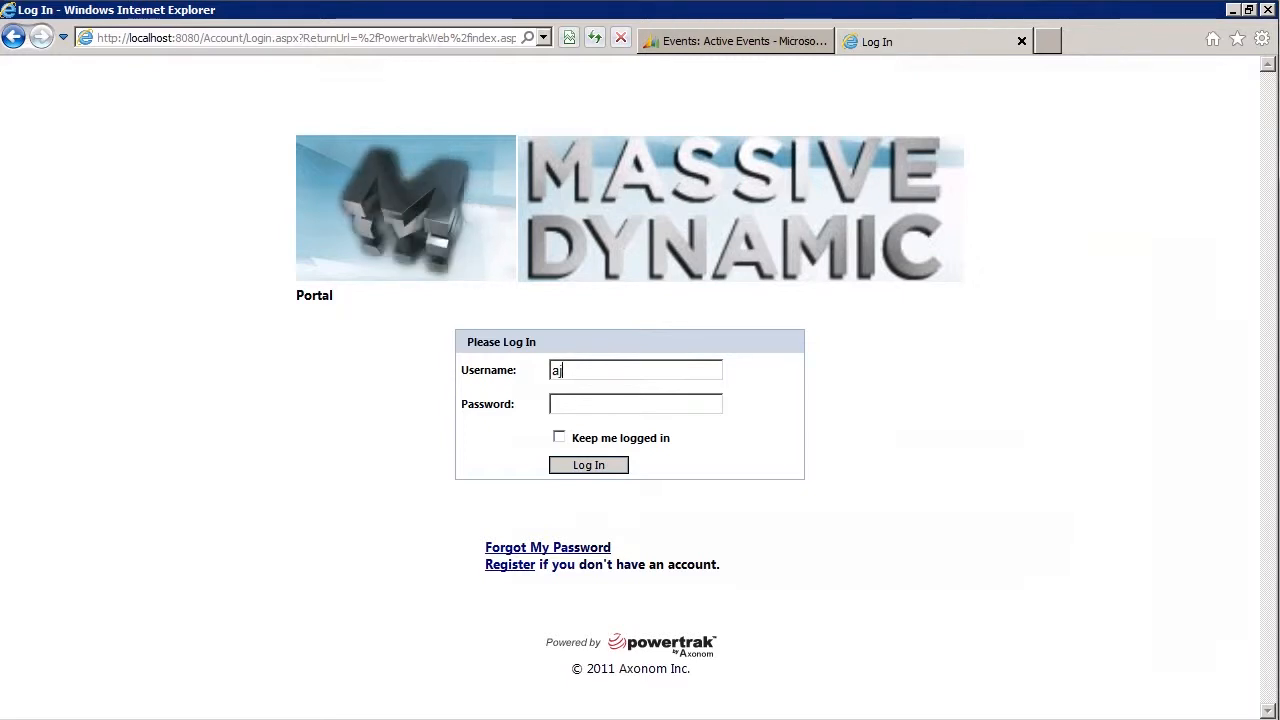
pyautogui.click(657, 406)
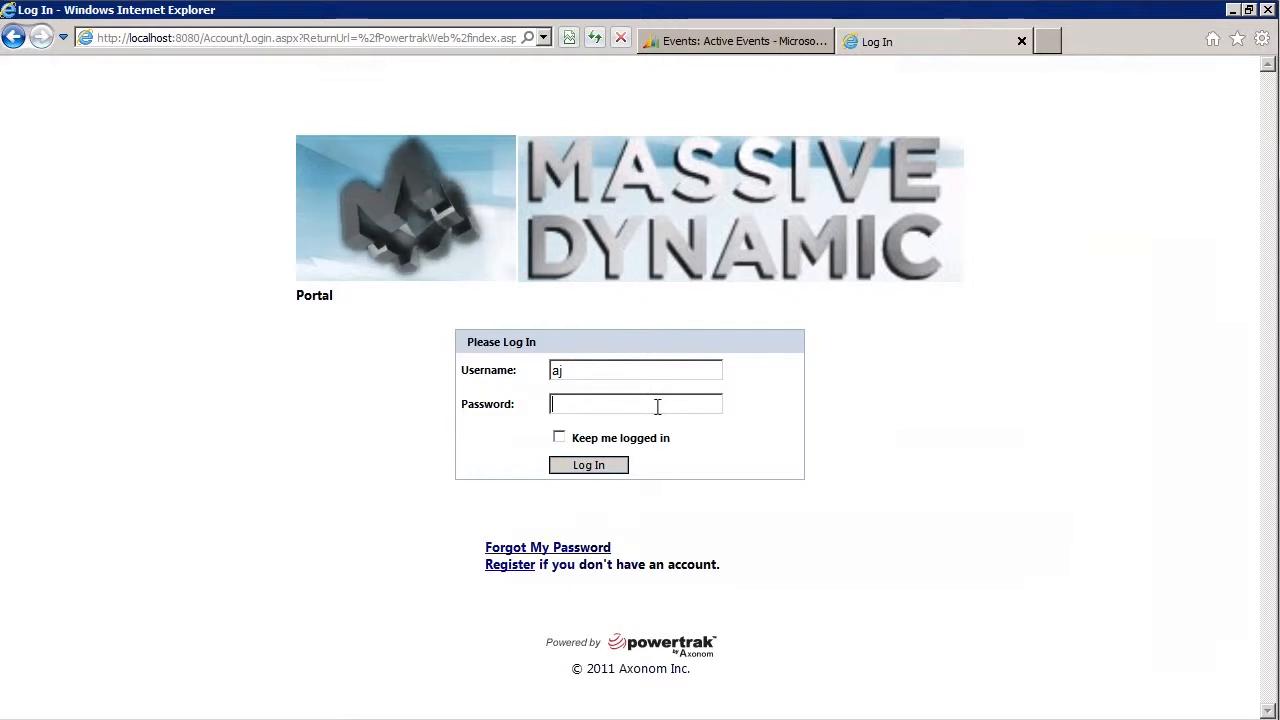
pyautogui.write('•••••••')
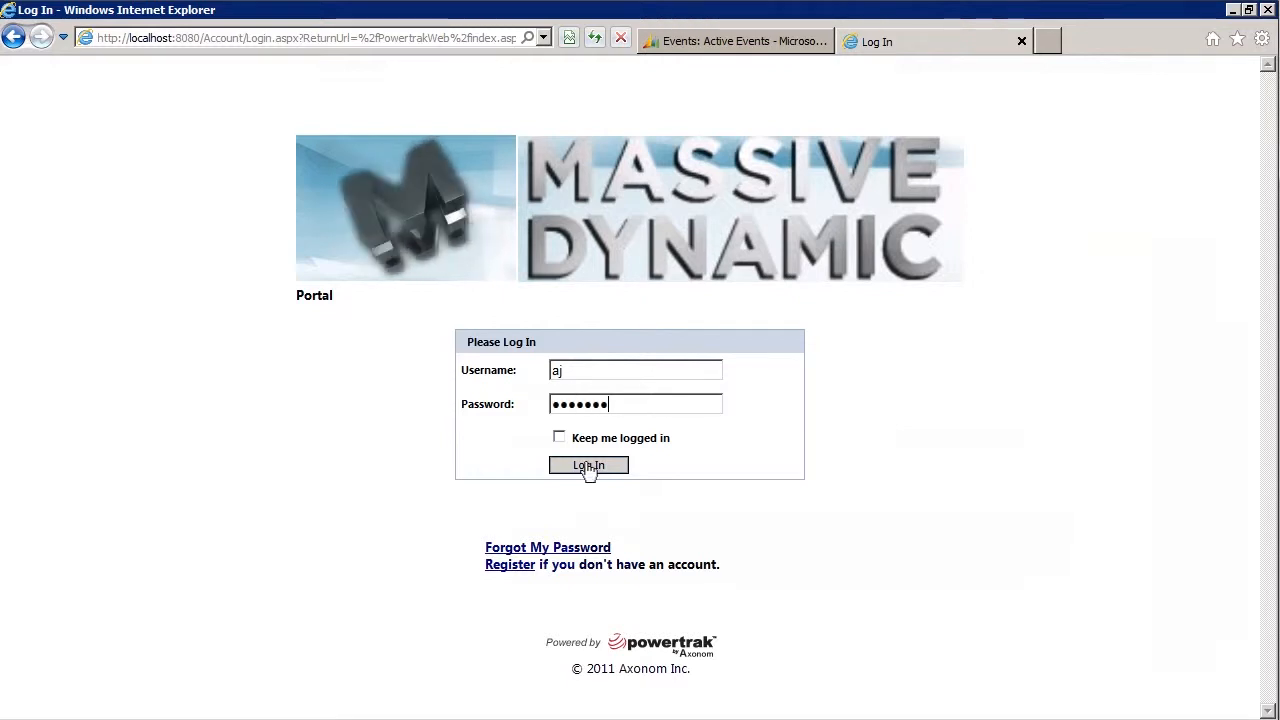
pyautogui.click(589, 467)
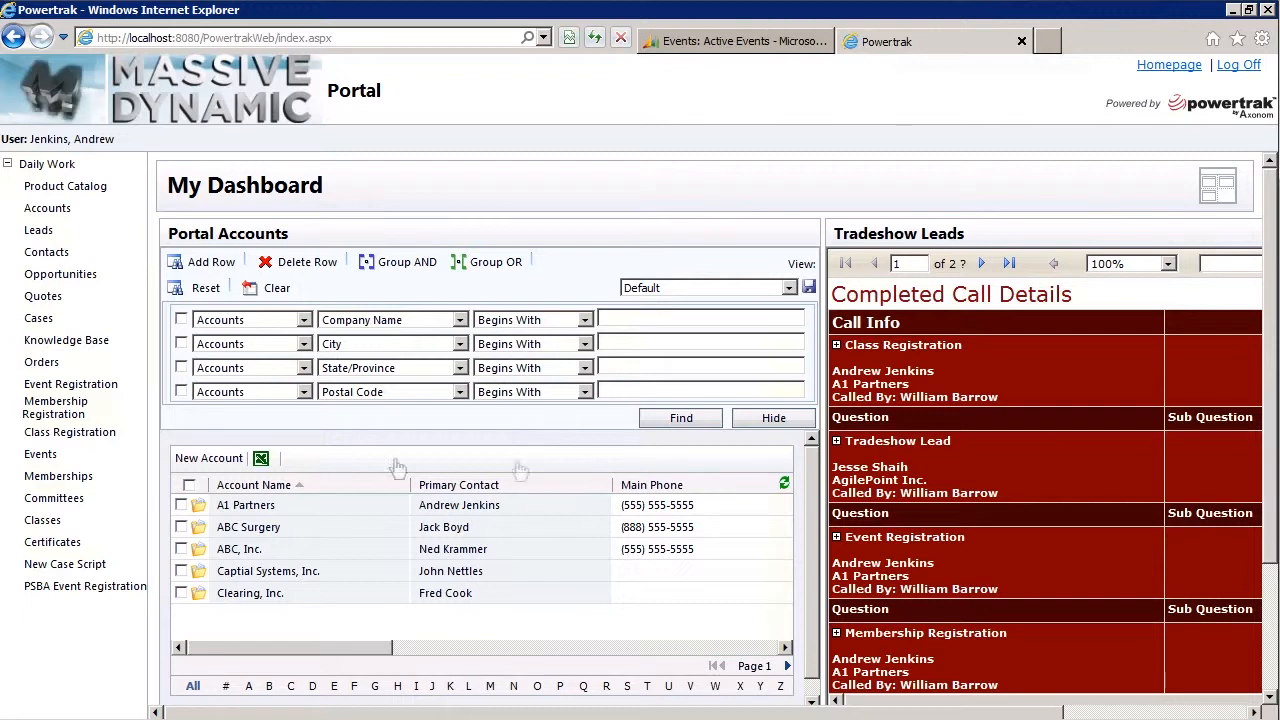
# Start a Membership Registration and accept the contact details to reach the Memberships list.
pyautogui.click(56, 410)
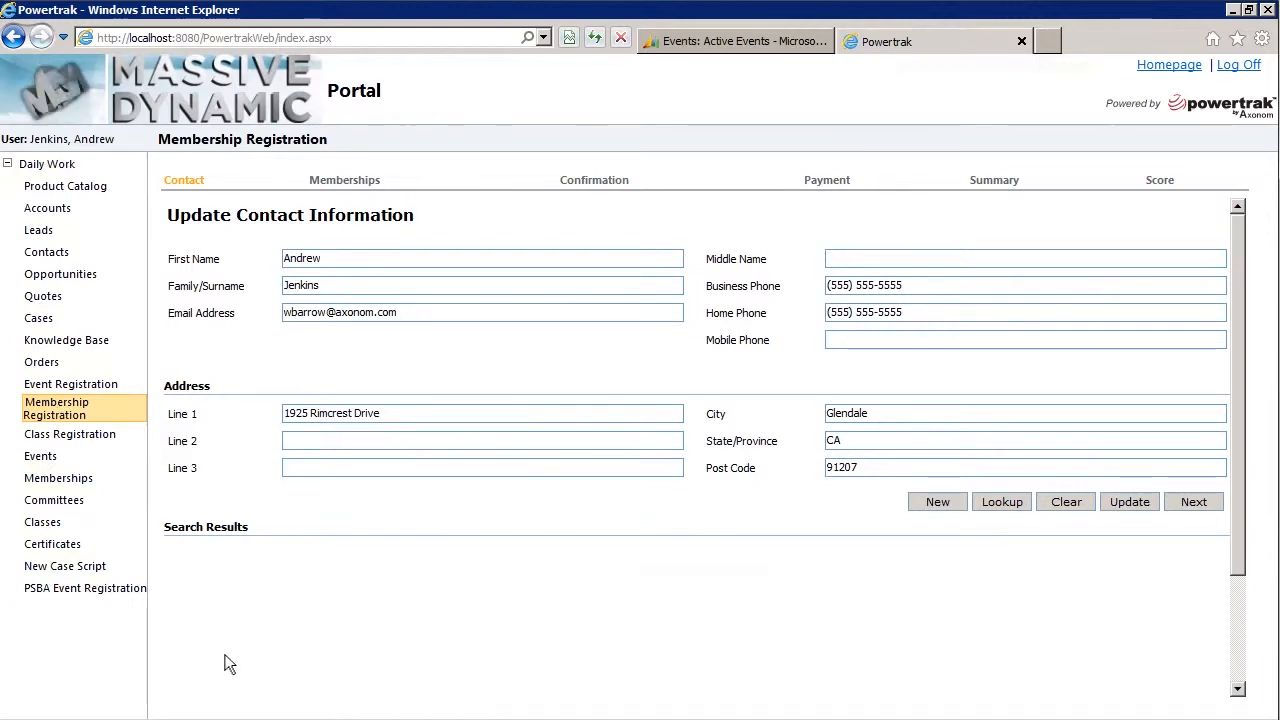
pyautogui.click(1194, 502)
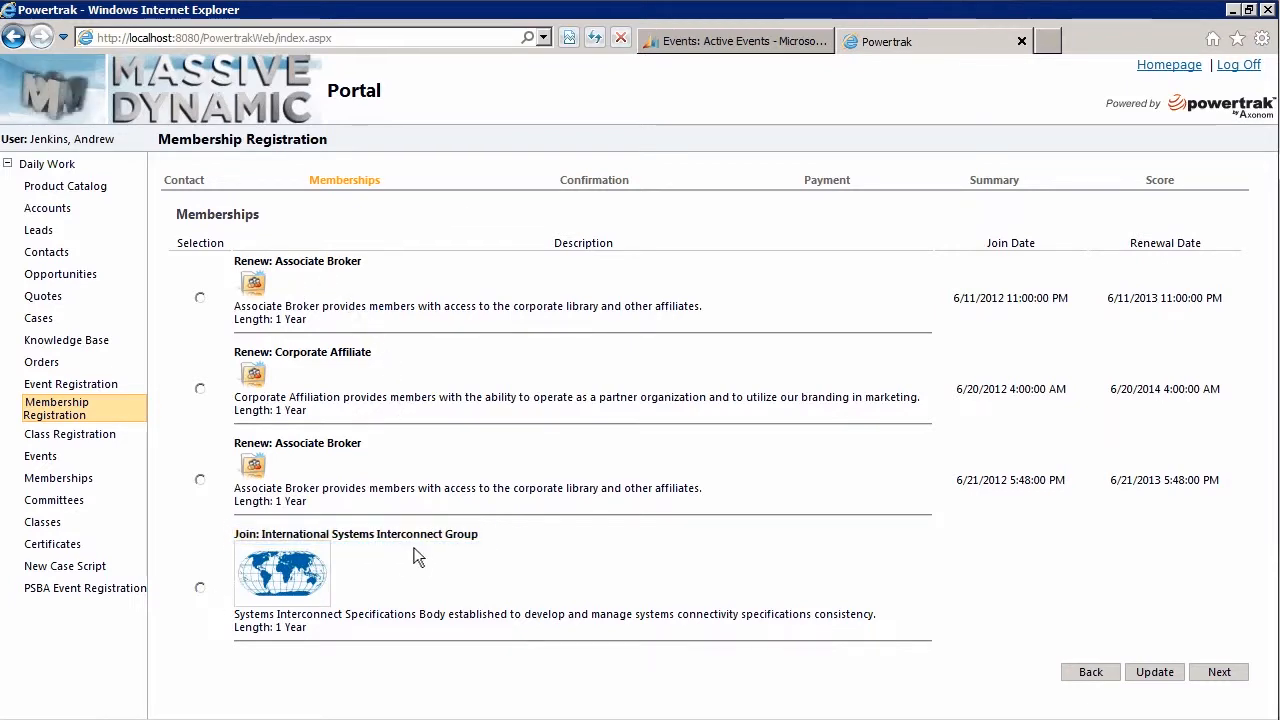
# Choose Join: International Systems Interconnect Group and continue through confirmation to the payment form.
pyautogui.click(200, 588)
pyautogui.click(1219, 672)
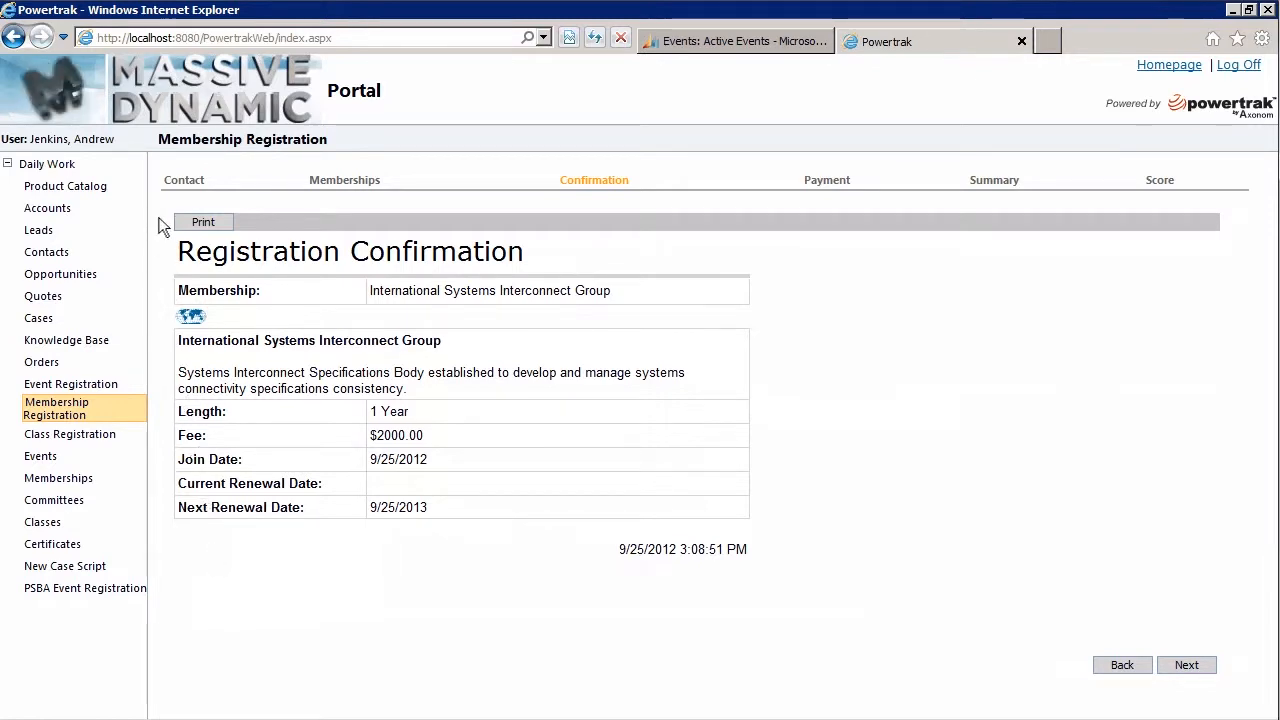
pyautogui.click(1193, 672)
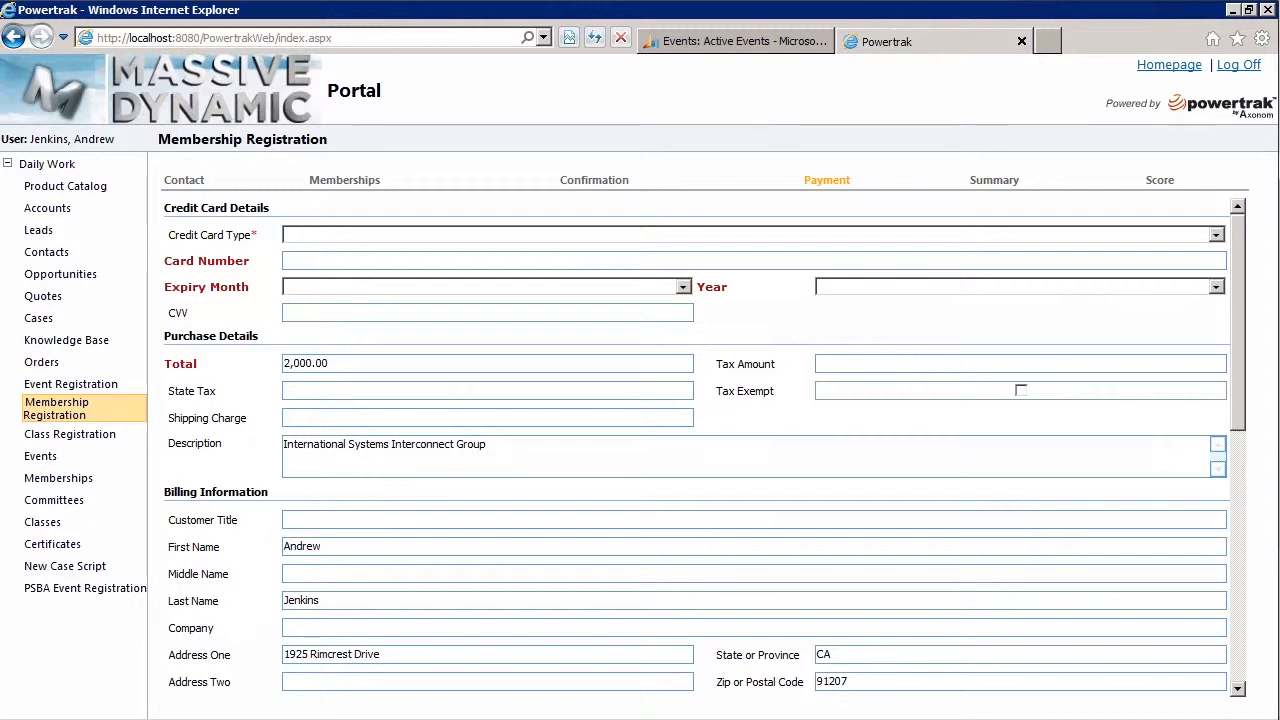
# Pay by Visa with the card number and 02/2017 expiry, and process the transaction.
pyautogui.click(1100, 260)
pyautogui.click(286, 260)
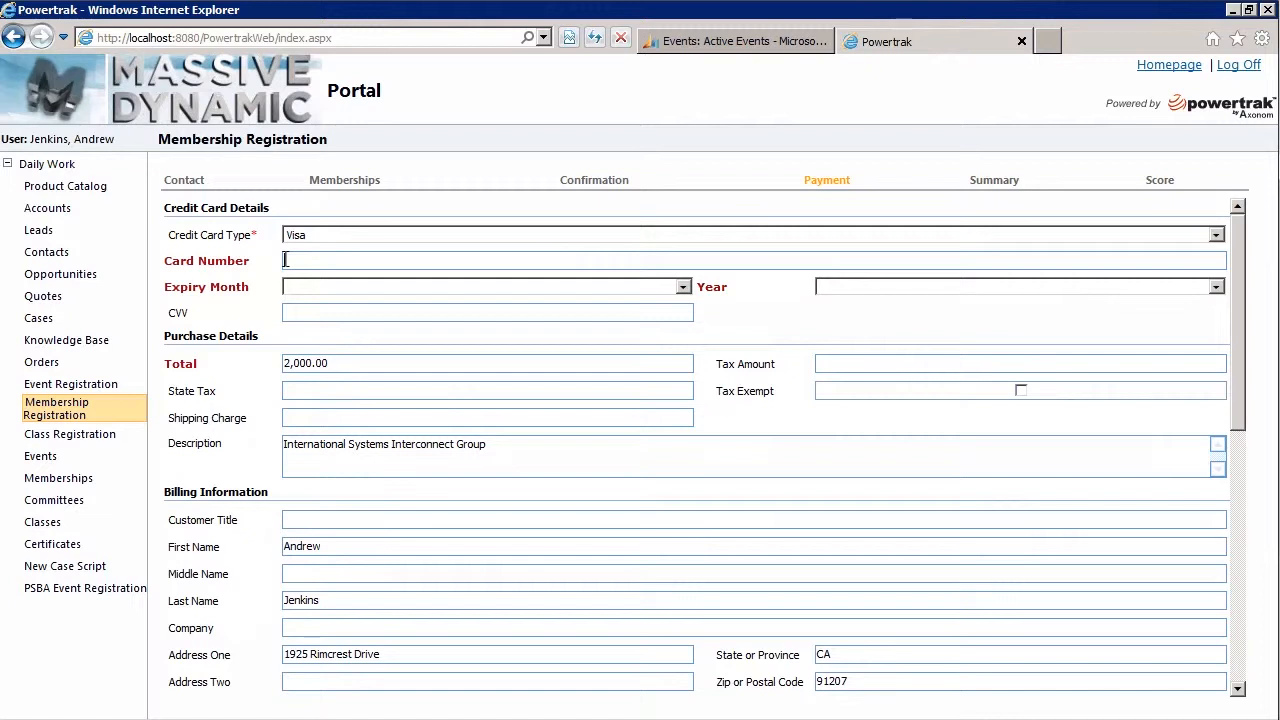
pyautogui.write('32452345')
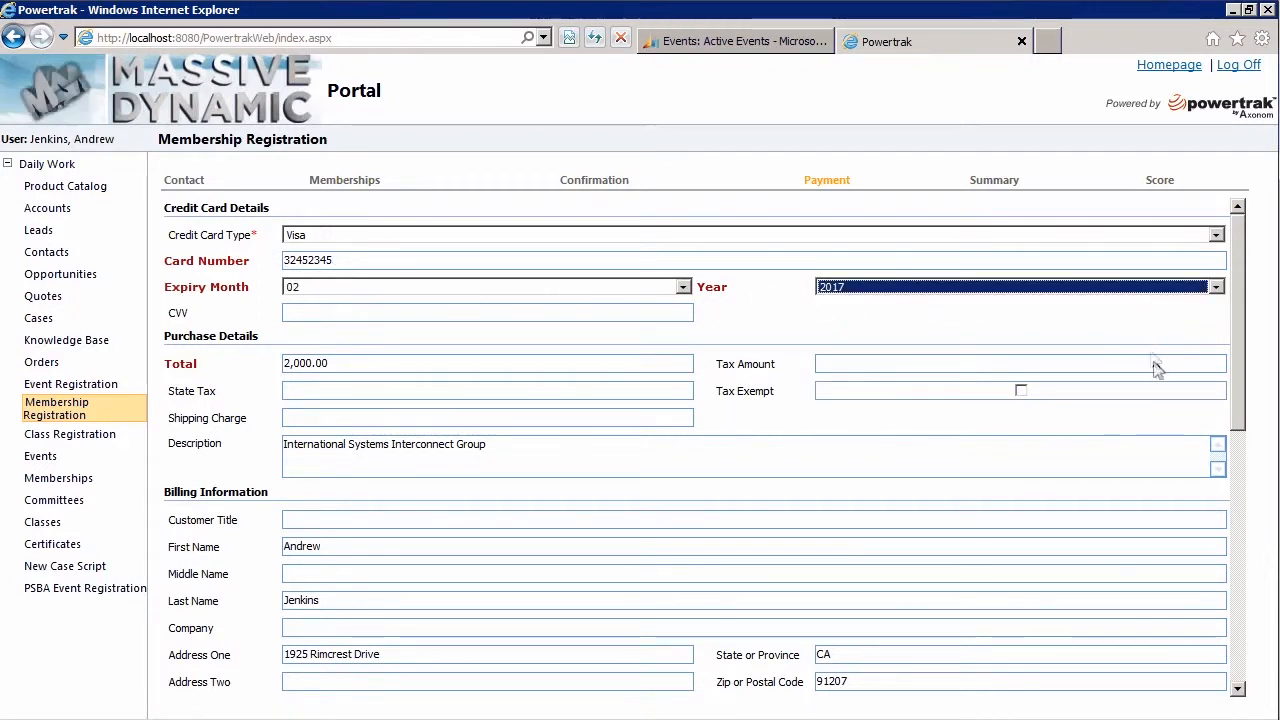
pyautogui.click(1238, 660)
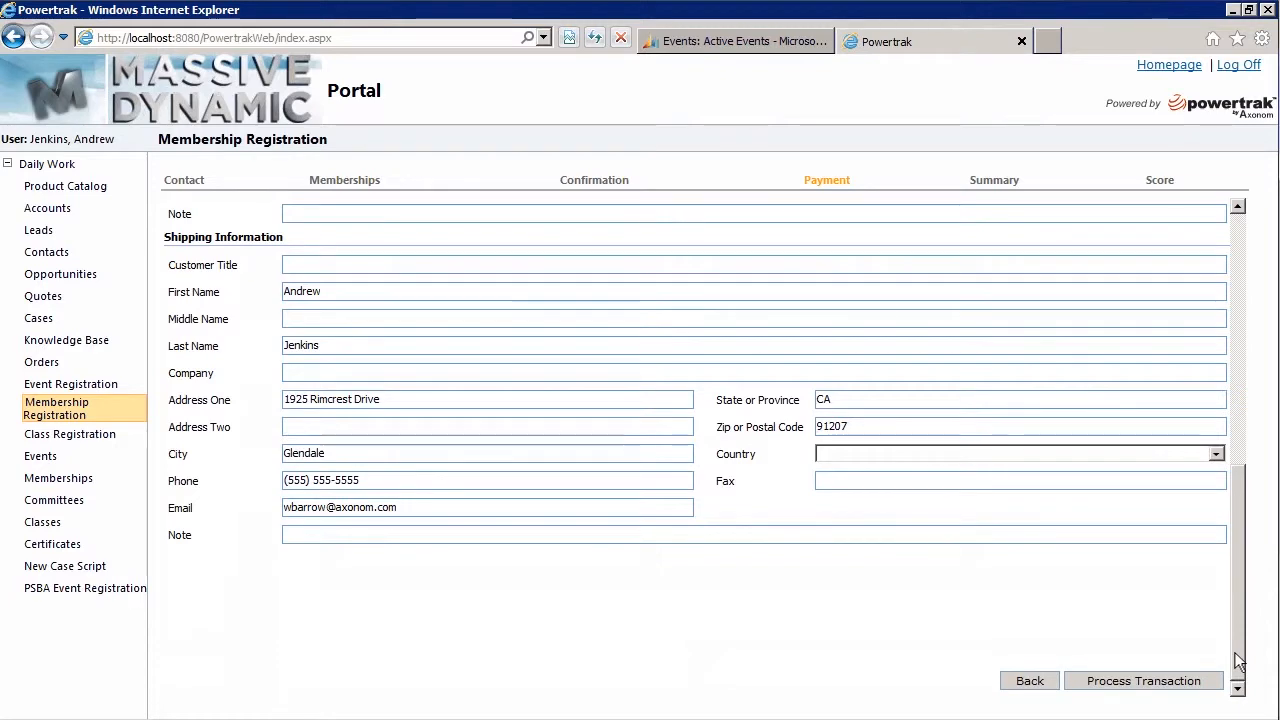
pyautogui.click(1137, 684)
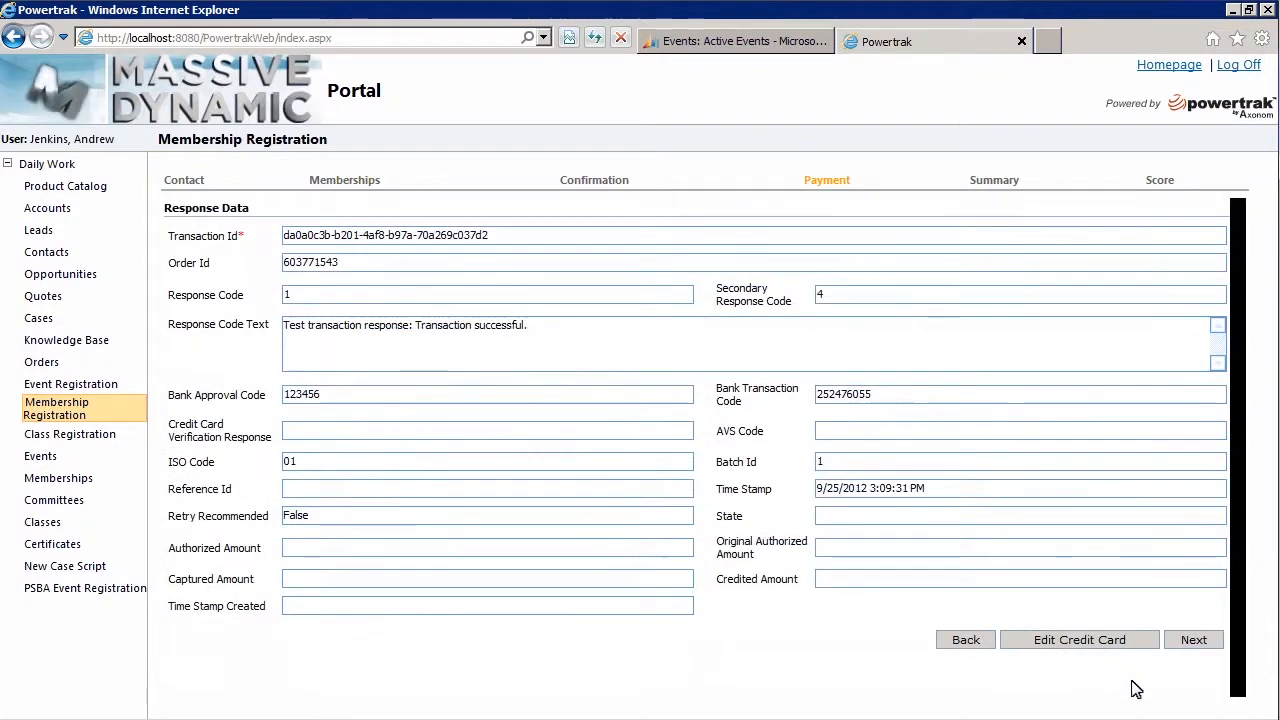
# Advance past the response data and confirmation summary to complete the registration.
pyautogui.click(1194, 641)
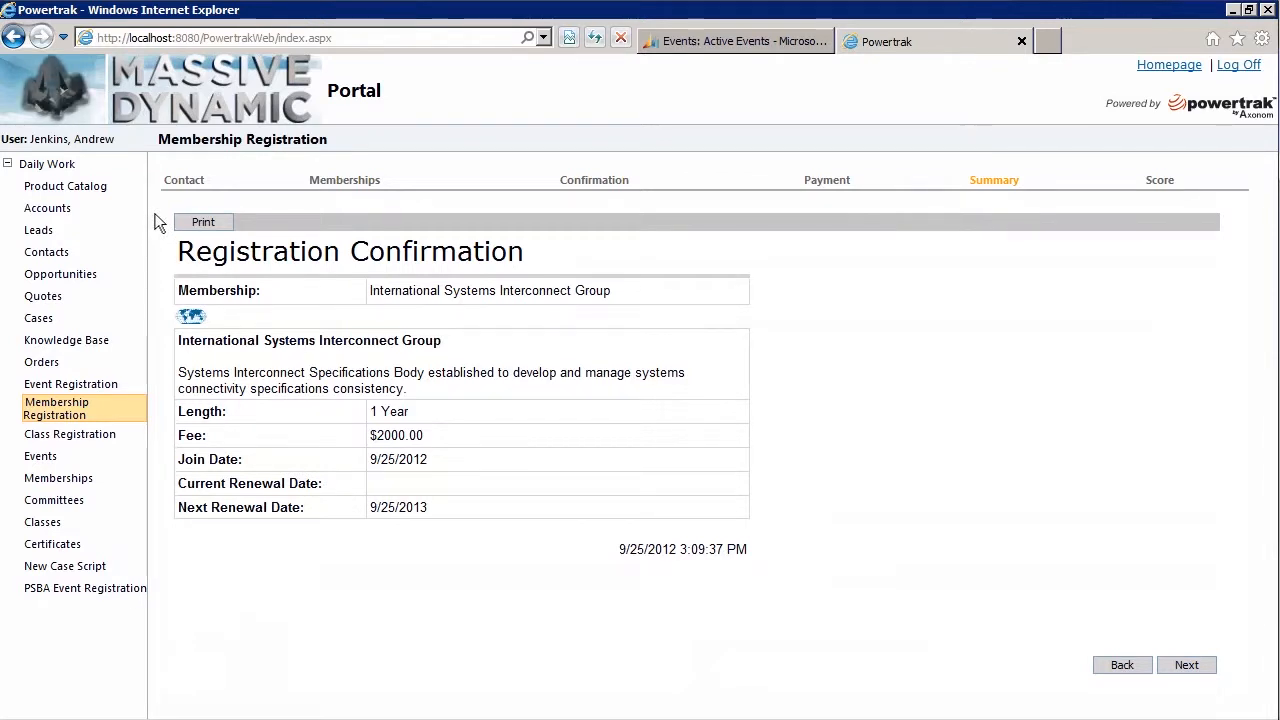
pyautogui.click(1186, 668)
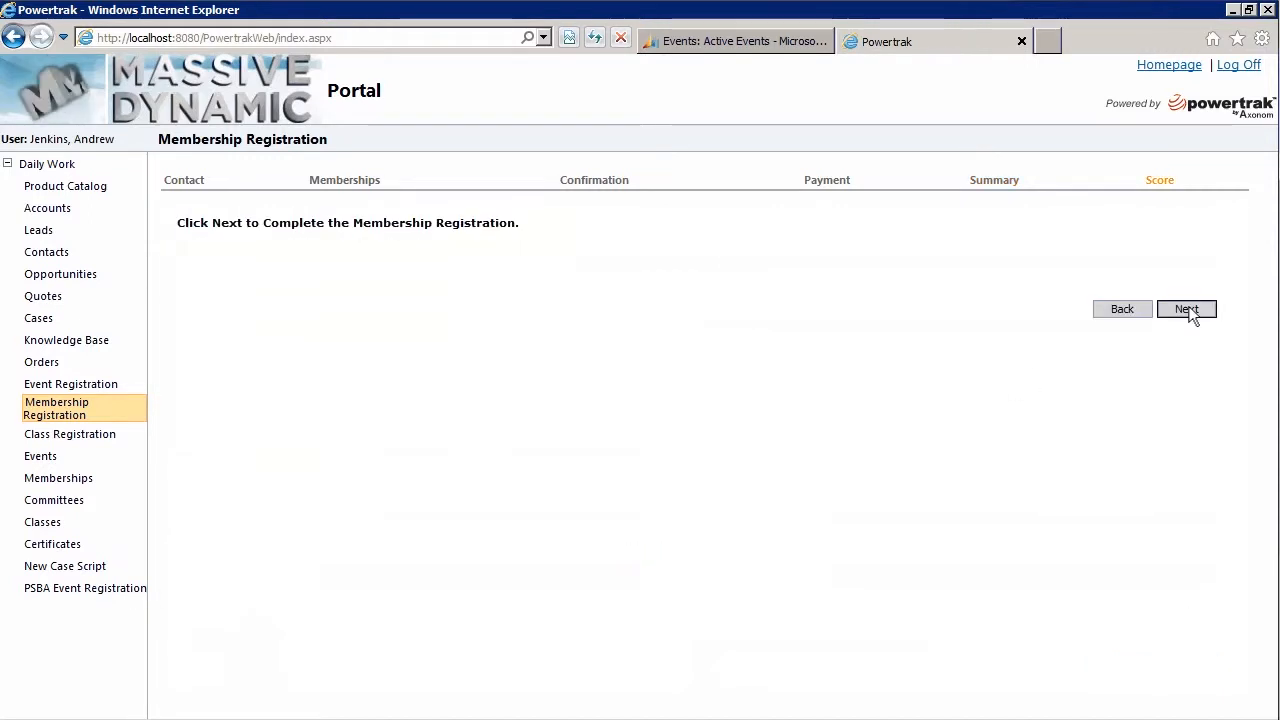
pyautogui.click(1187, 306)
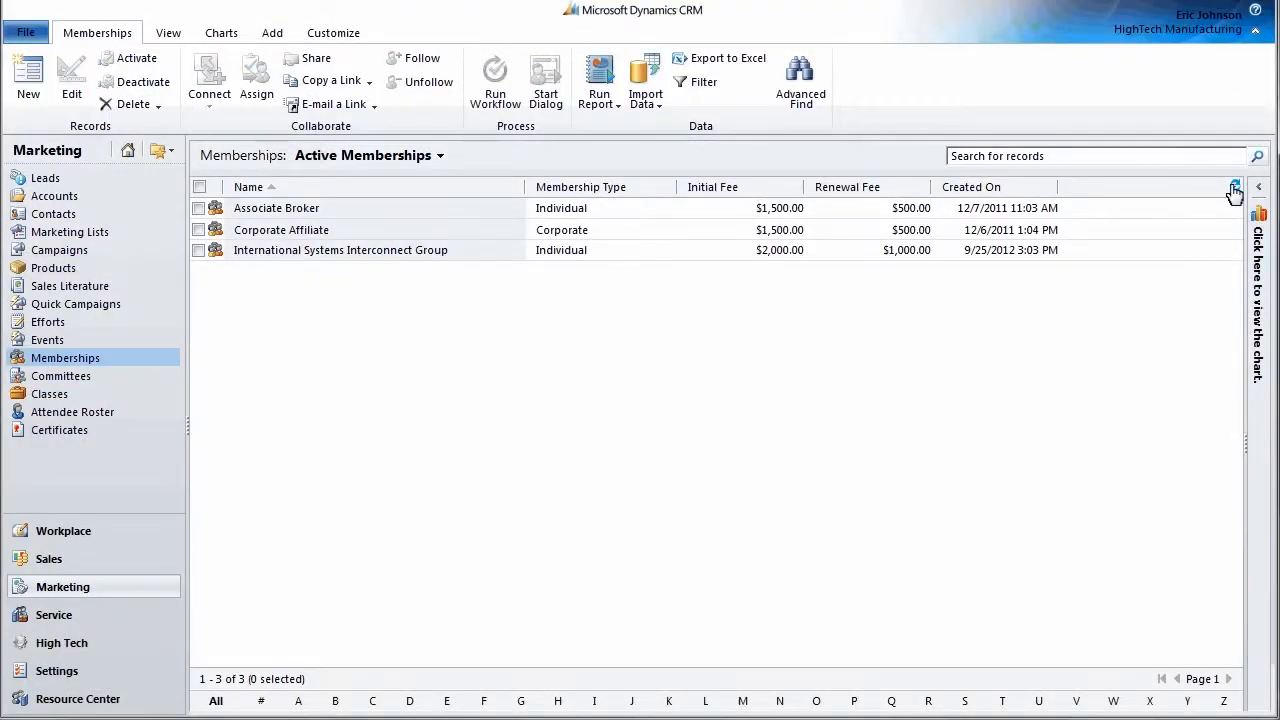
pyautogui.click(1235, 190)
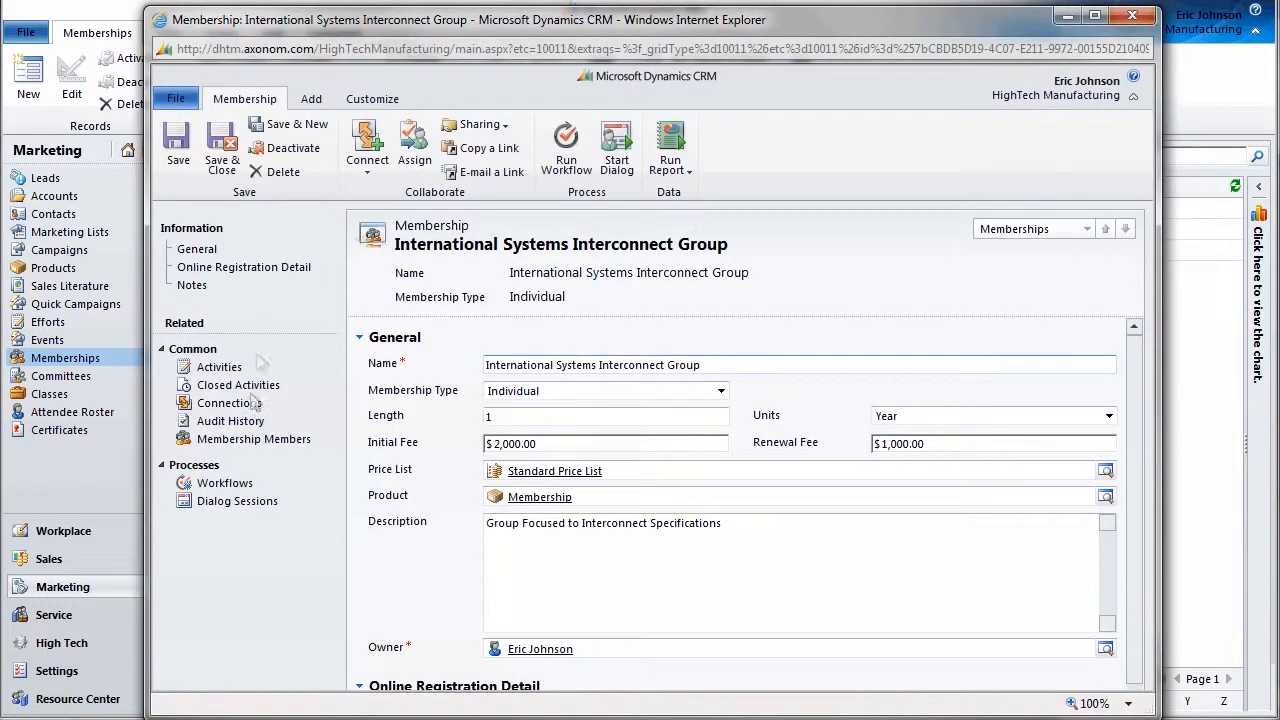
pyautogui.click(252, 446)
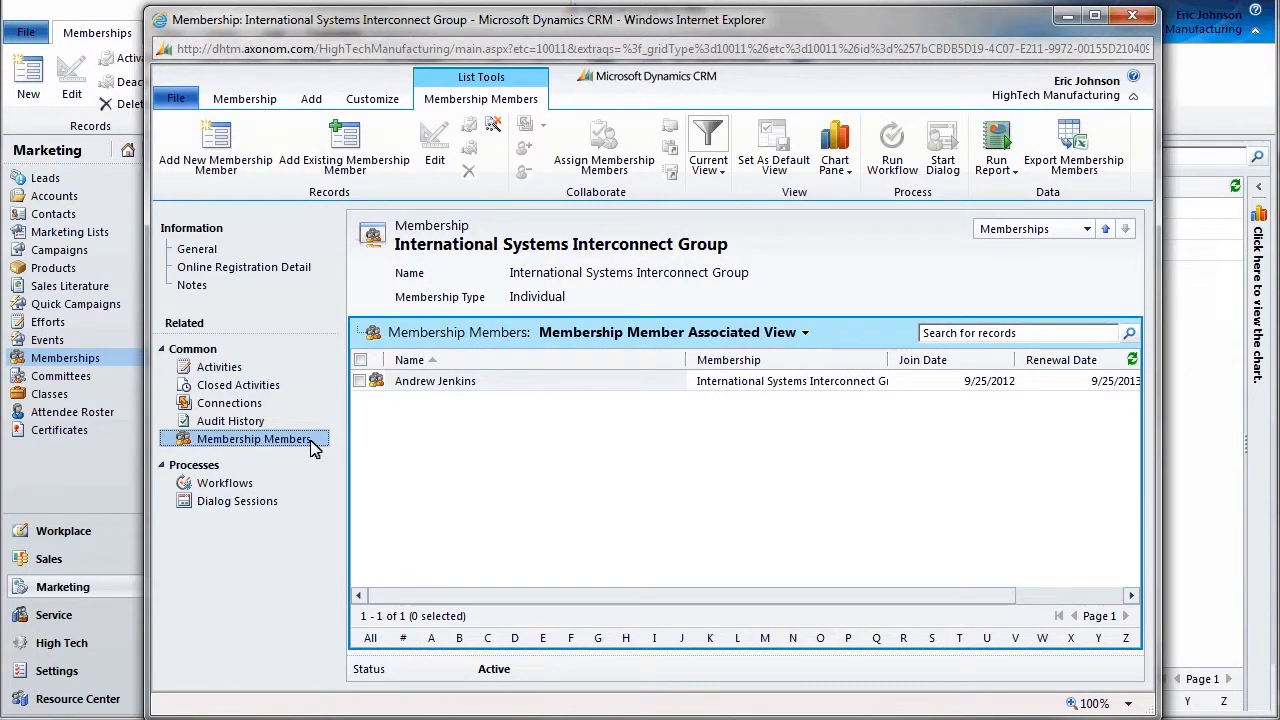
pyautogui.click(1098, 597)
pyautogui.click(415, 597)
pyautogui.click(1130, 16)
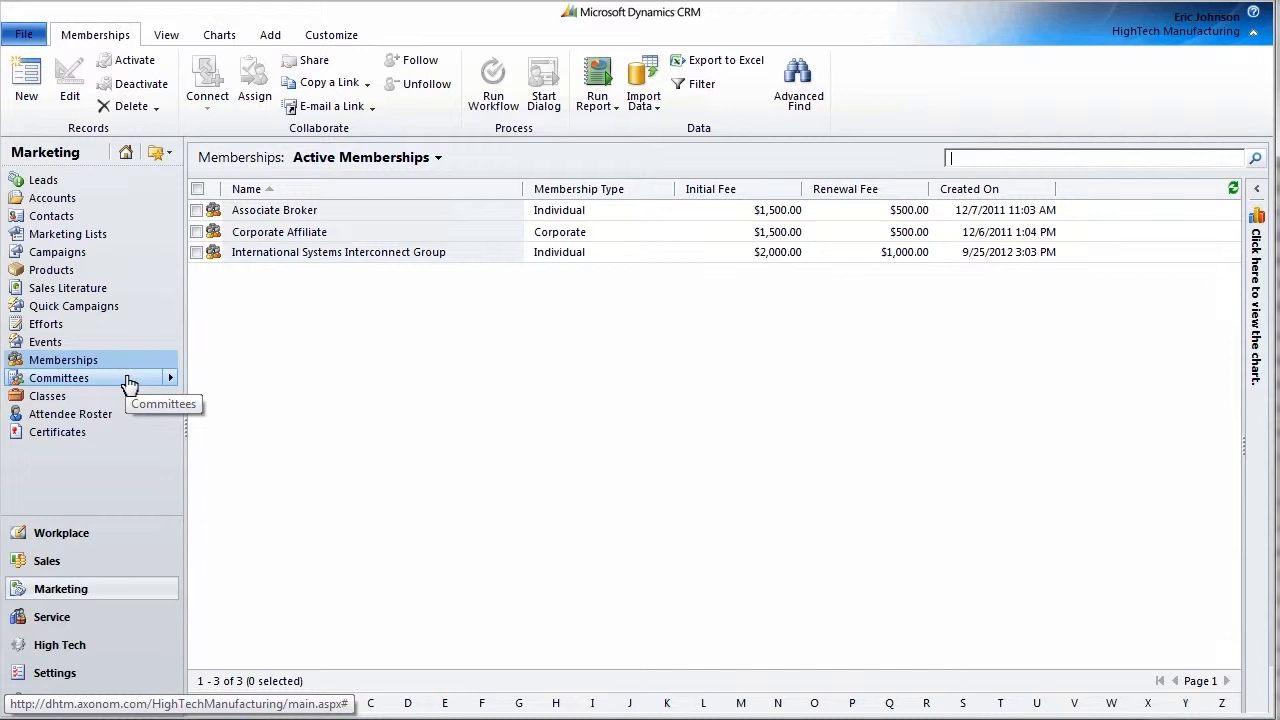
# Open the Diversity Task Force committee, keep the Advisory Board type, and view its Chair member.
pyautogui.click(129, 381)
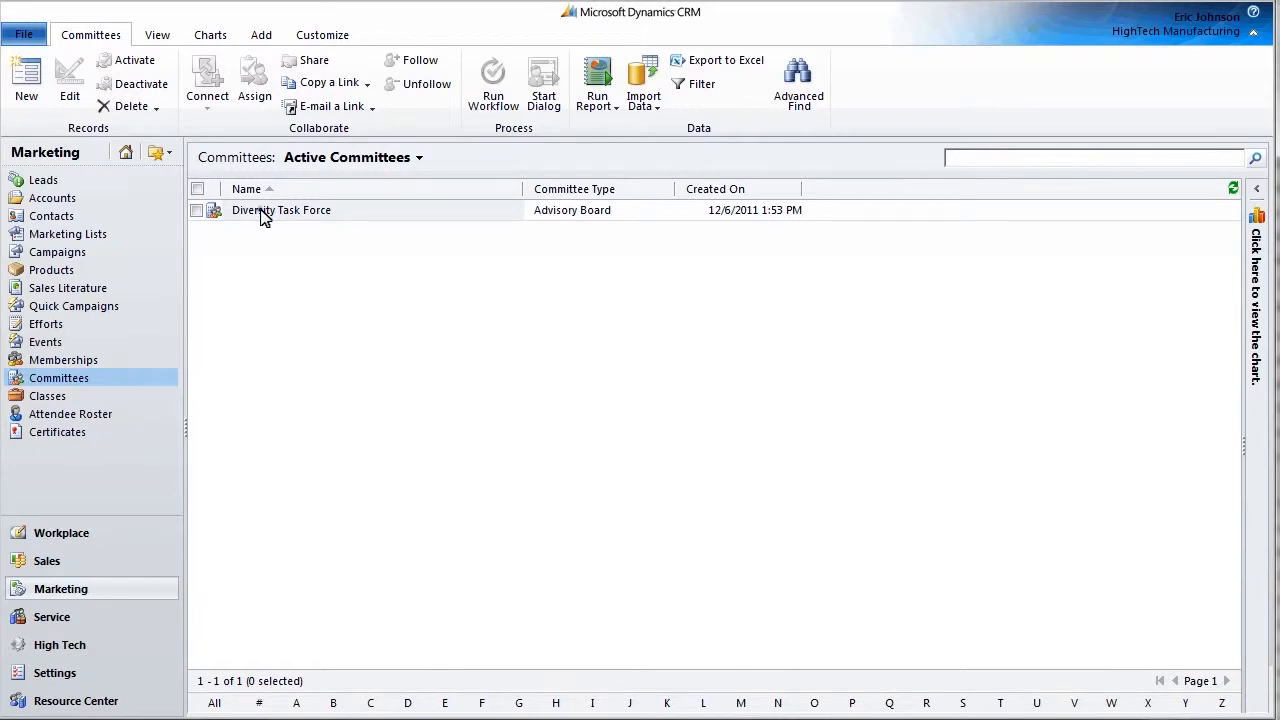
pyautogui.doubleClick(263, 213)
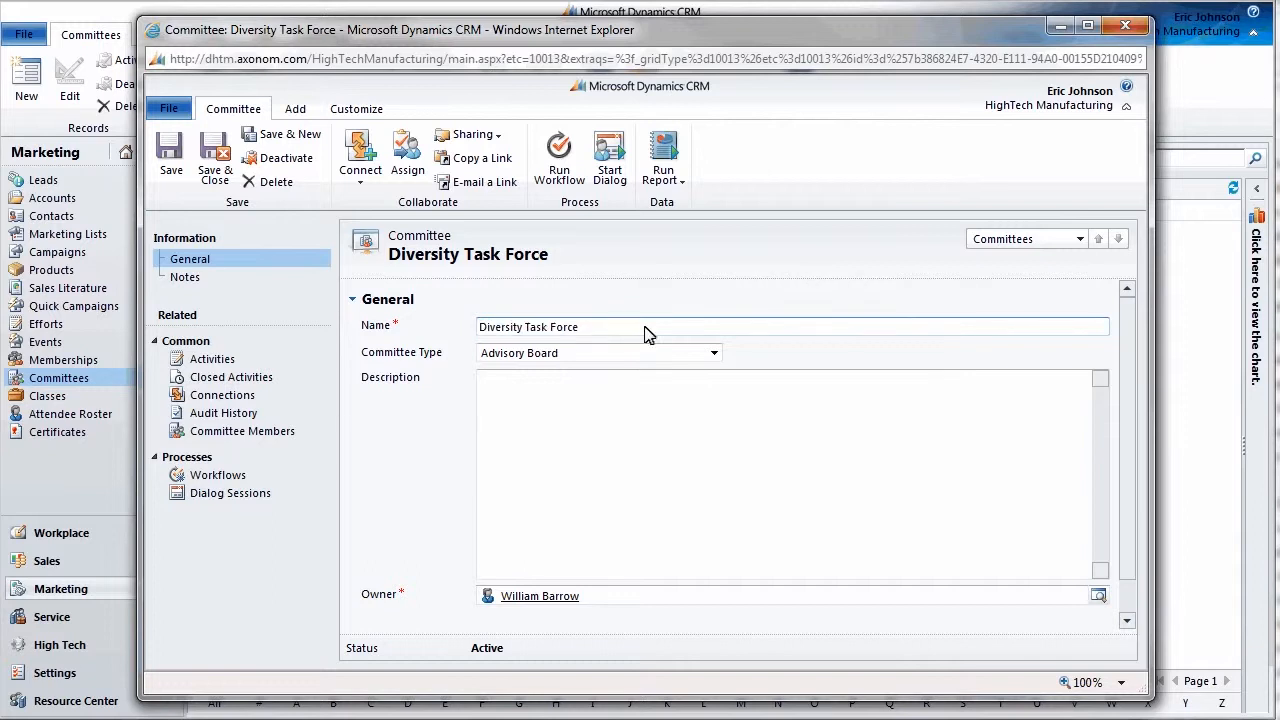
pyautogui.click(715, 353)
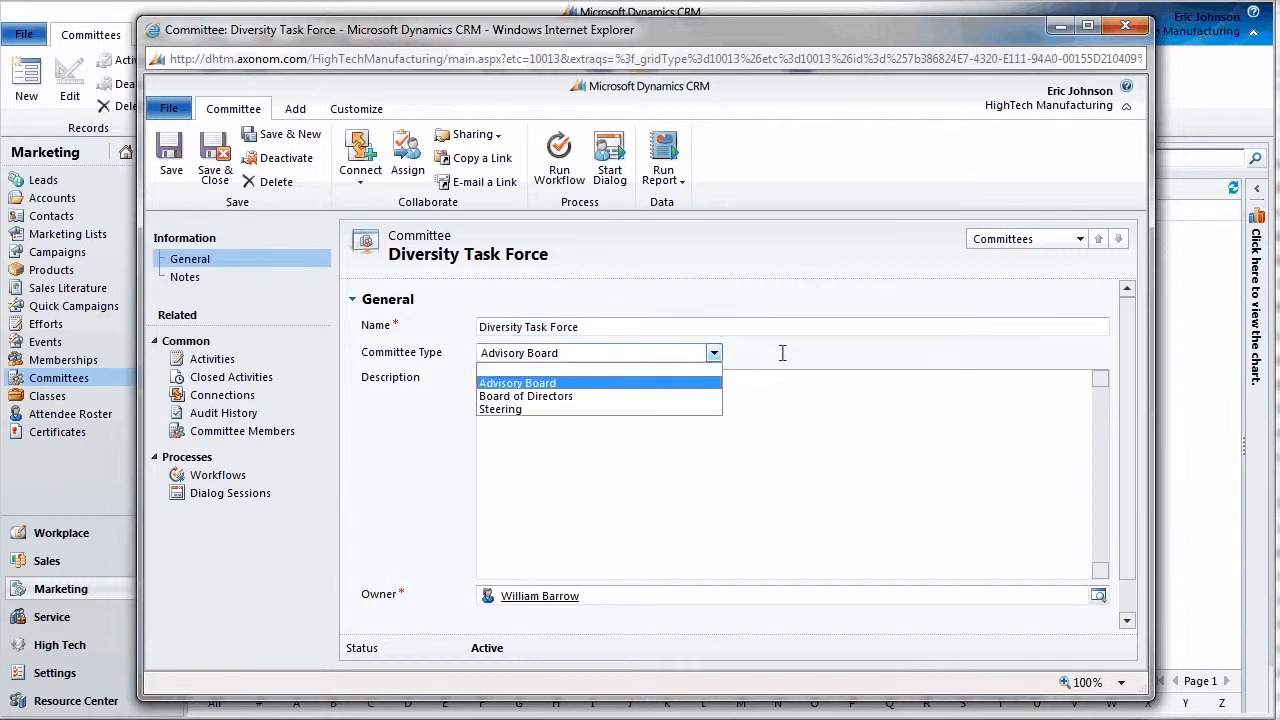
pyautogui.click(895, 424)
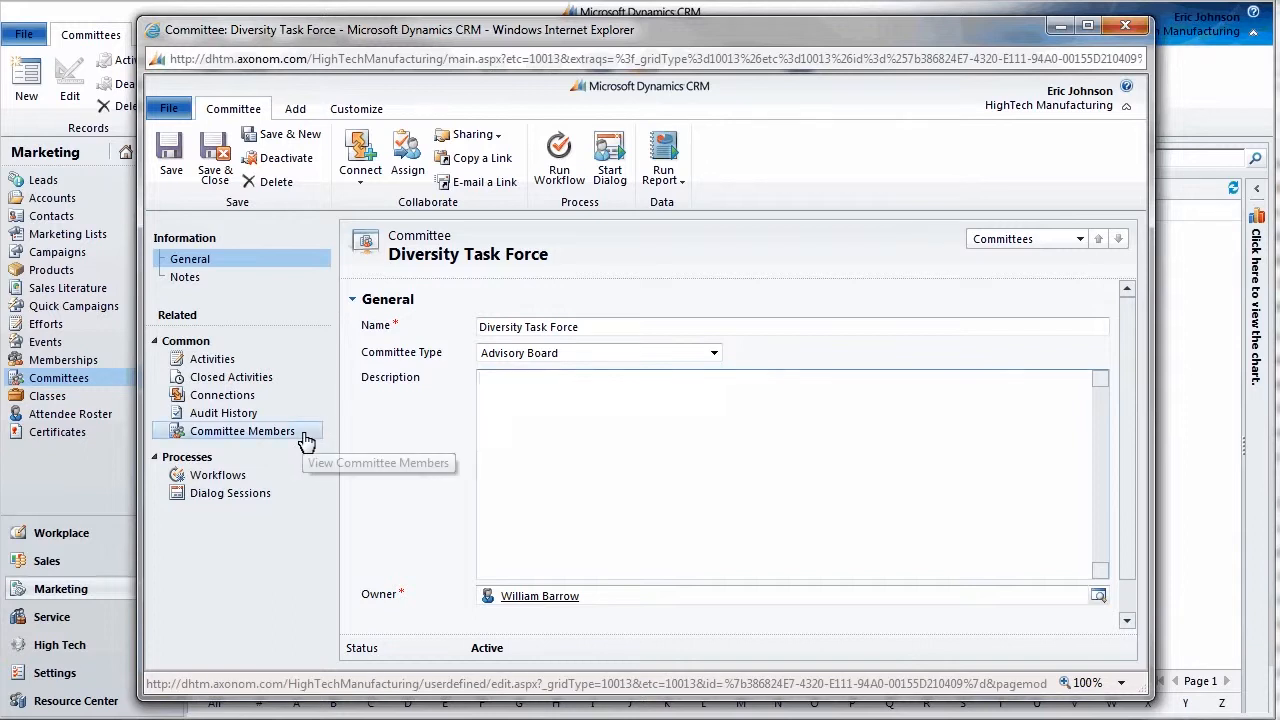
pyautogui.click(304, 438)
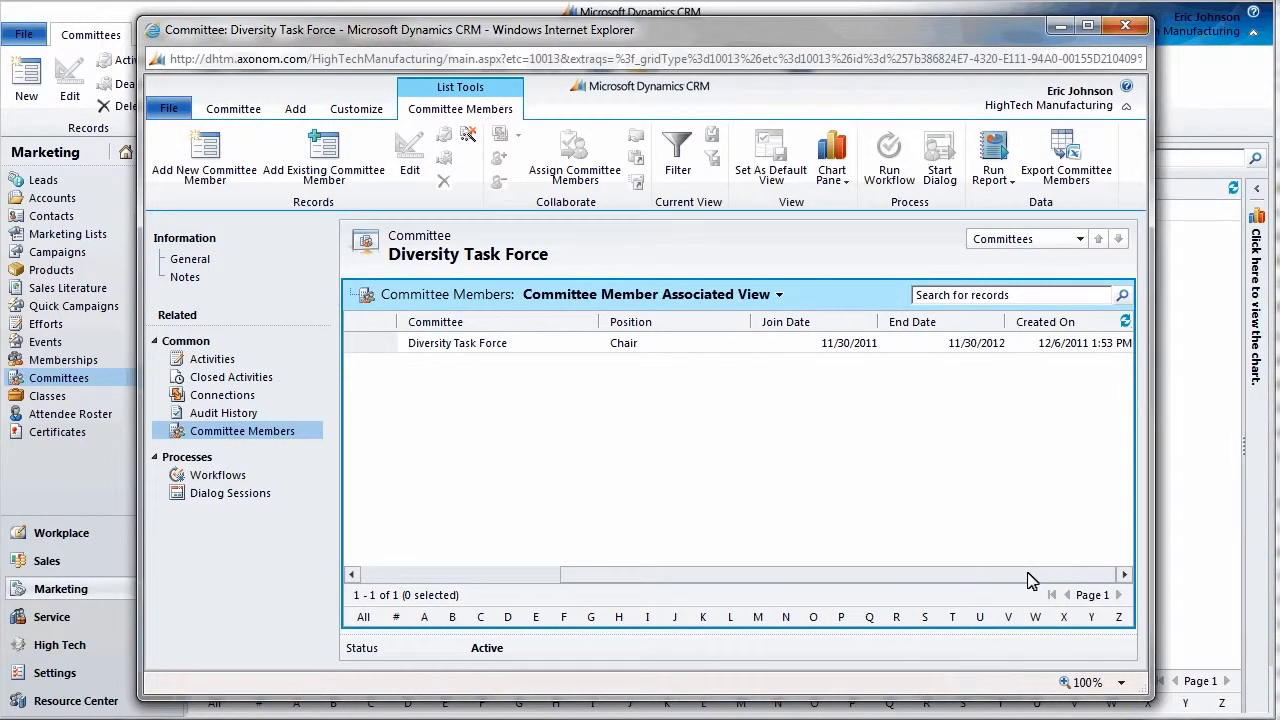
pyautogui.click(405, 574)
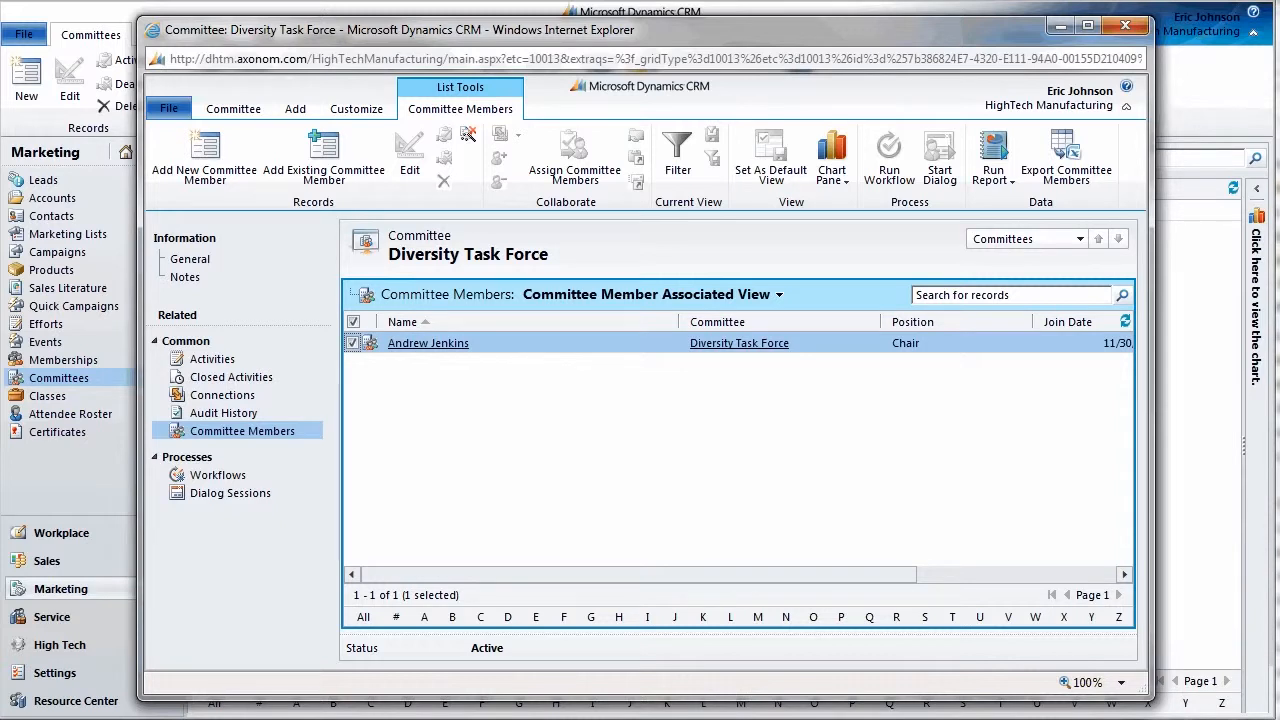
# Start a new committee member record, enter the member's name and link the matching contact.
pyautogui.click(205, 160)
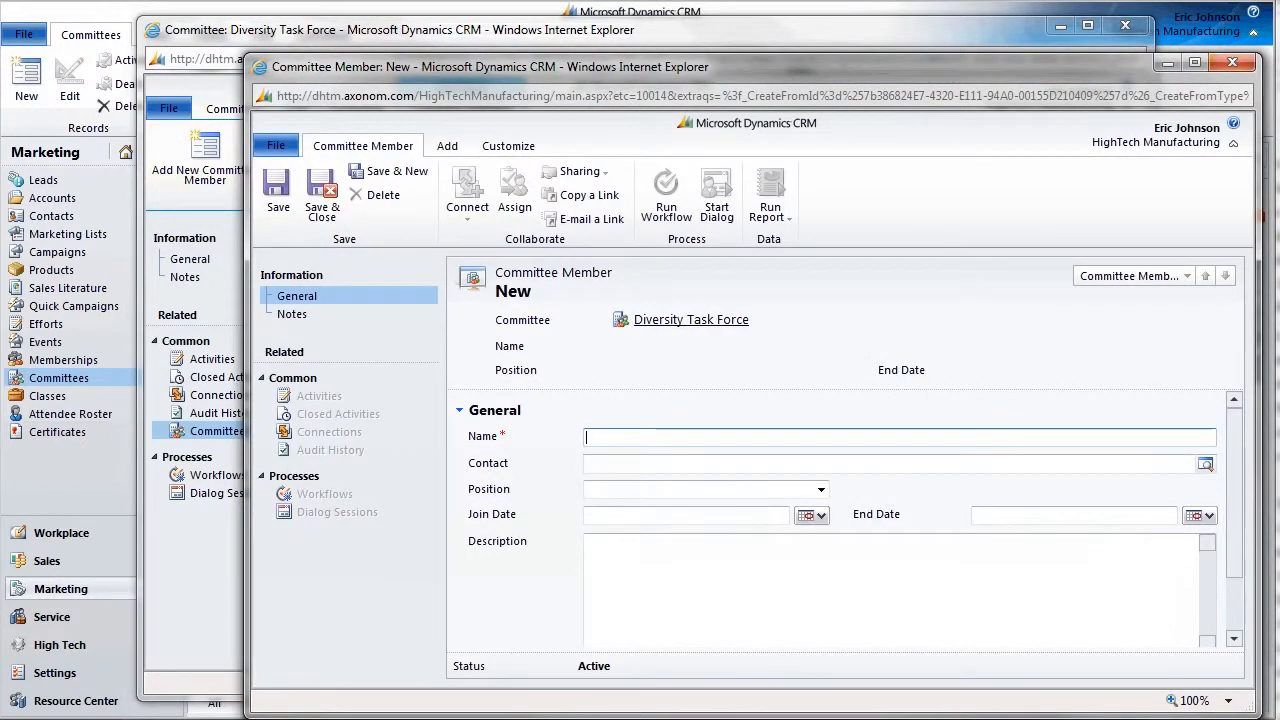
pyautogui.click(757, 470)
pyautogui.click(675, 438)
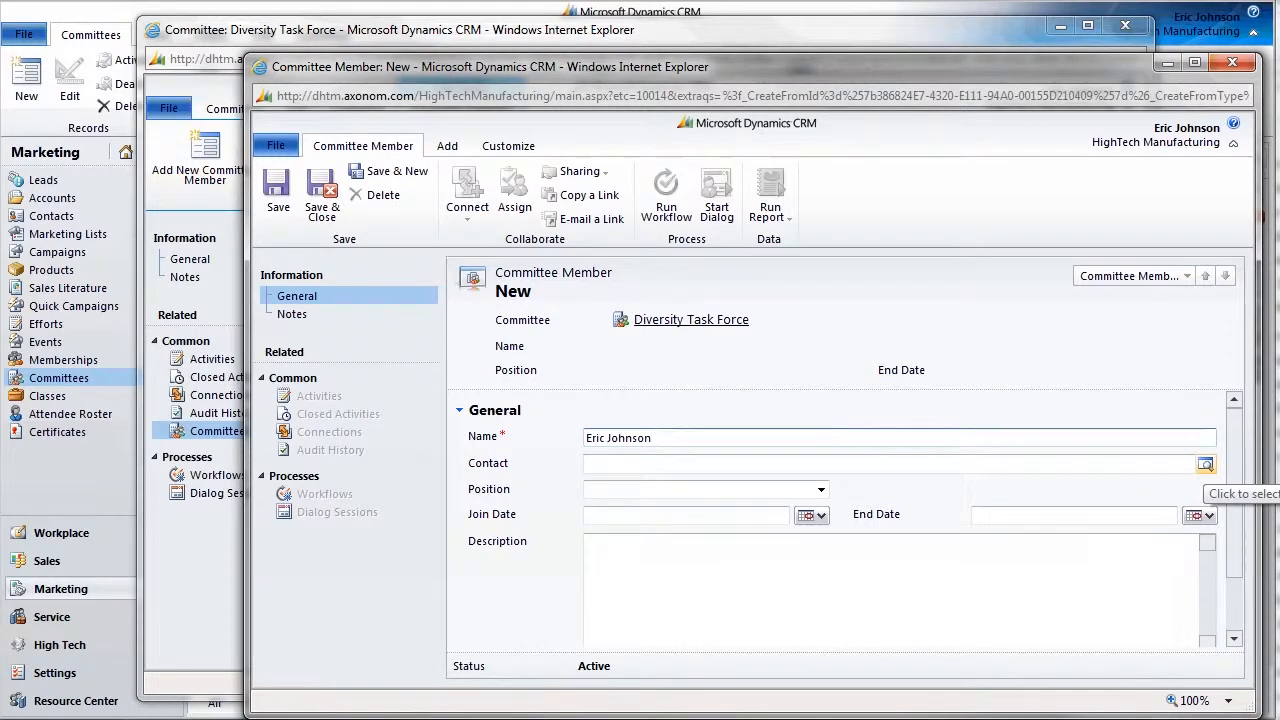
pyautogui.click(1206, 467)
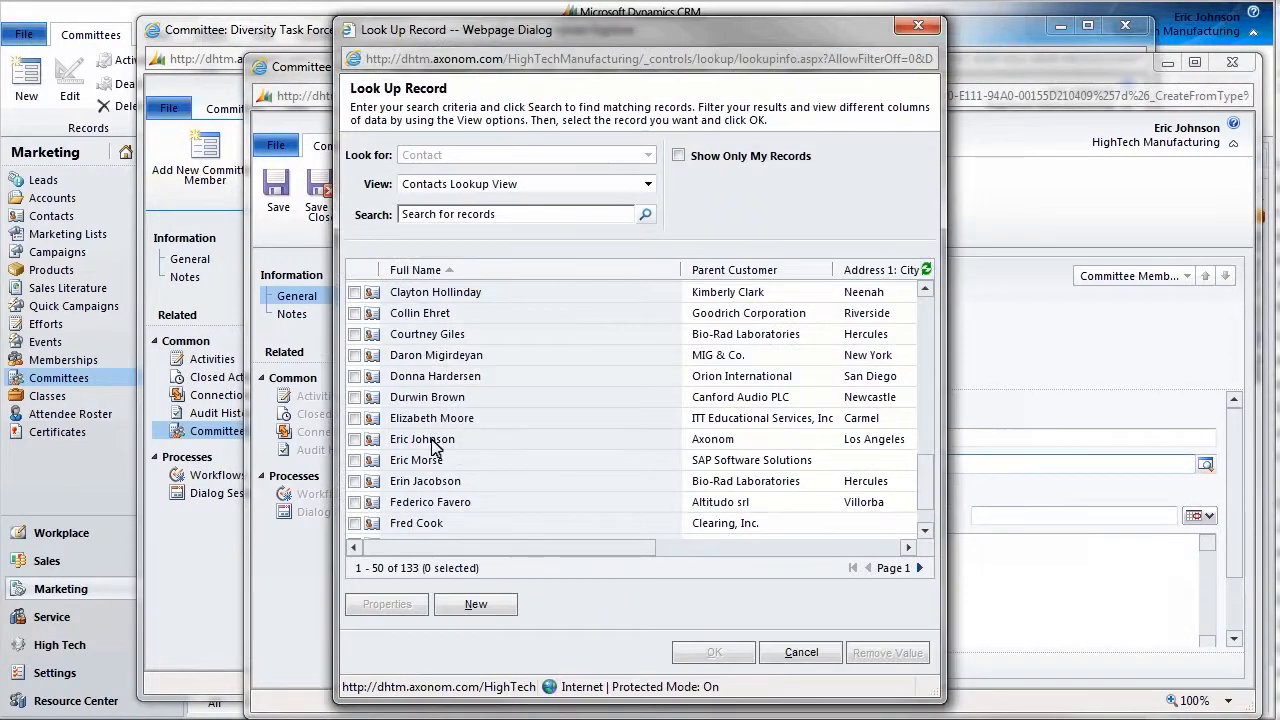
pyautogui.click(422, 439)
# Set the position to Member with end date 9/25/2013 and save the member record.
pyautogui.click(815, 489)
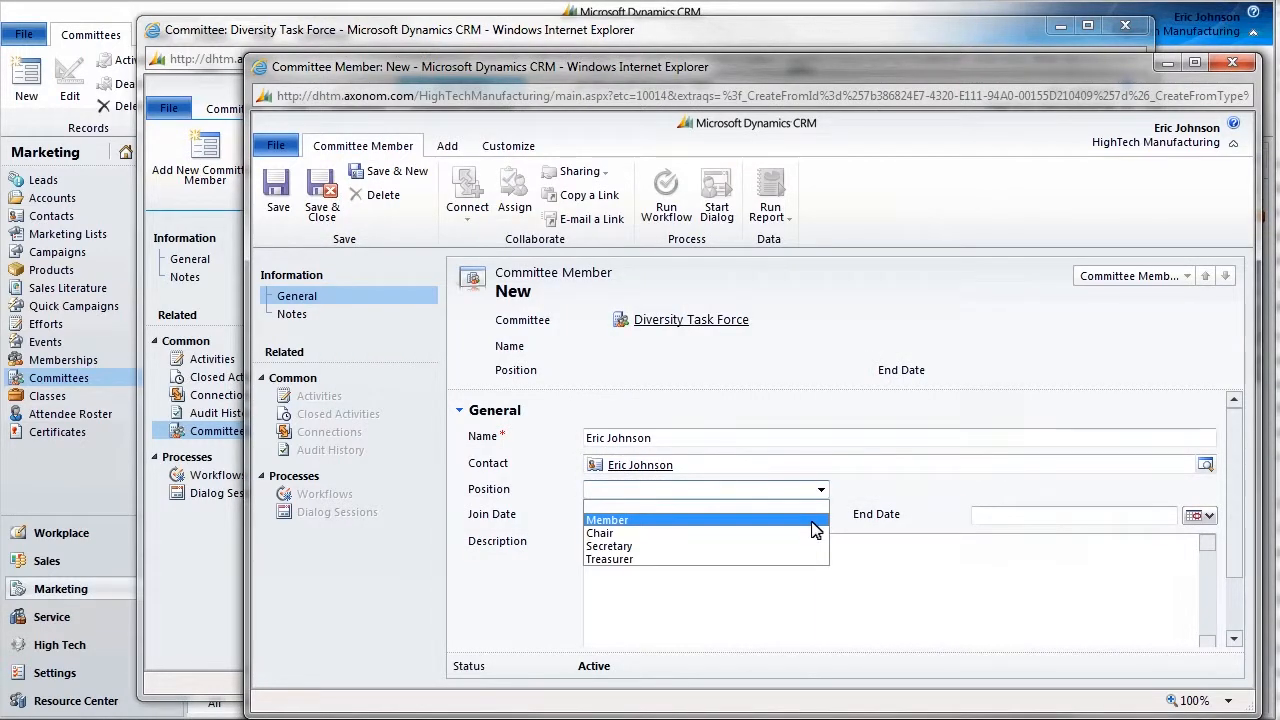
pyautogui.click(813, 521)
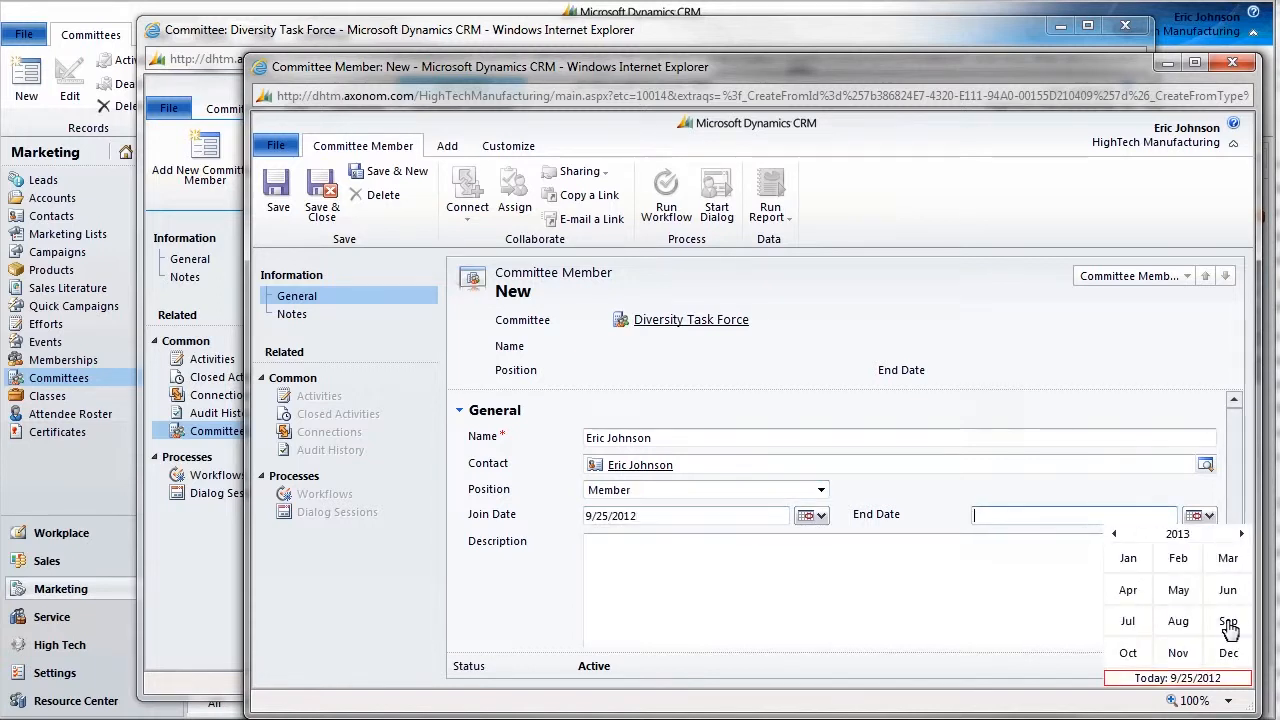
pyautogui.click(1228, 628)
pyautogui.click(1175, 630)
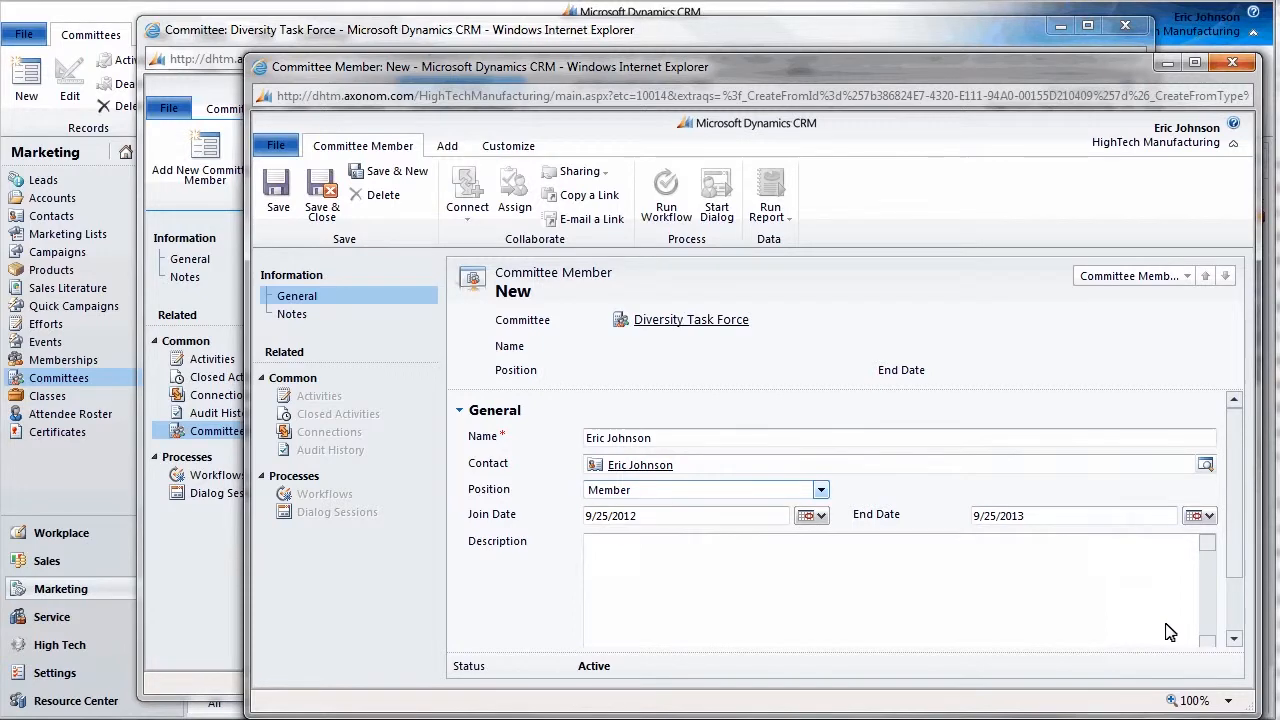
pyautogui.click(322, 210)
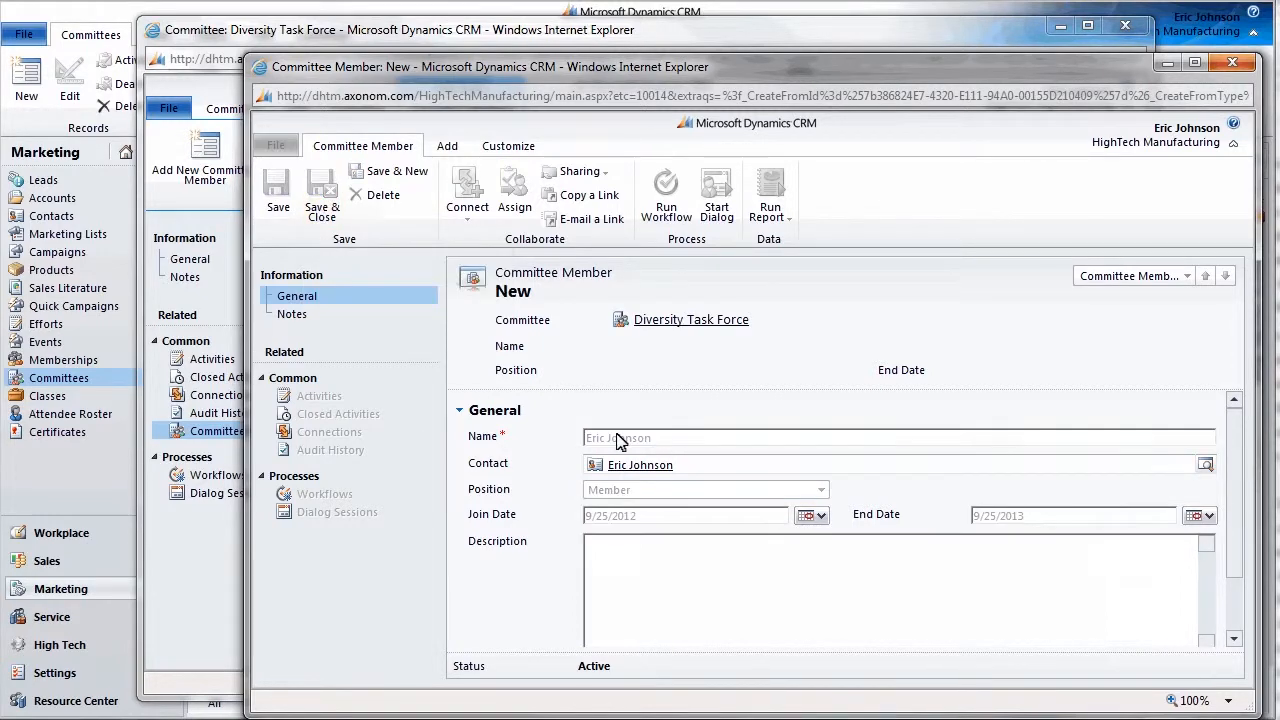
# Save and close the Diversity Task Force committee record to return to Active Committees.
pyautogui.click(1090, 576)
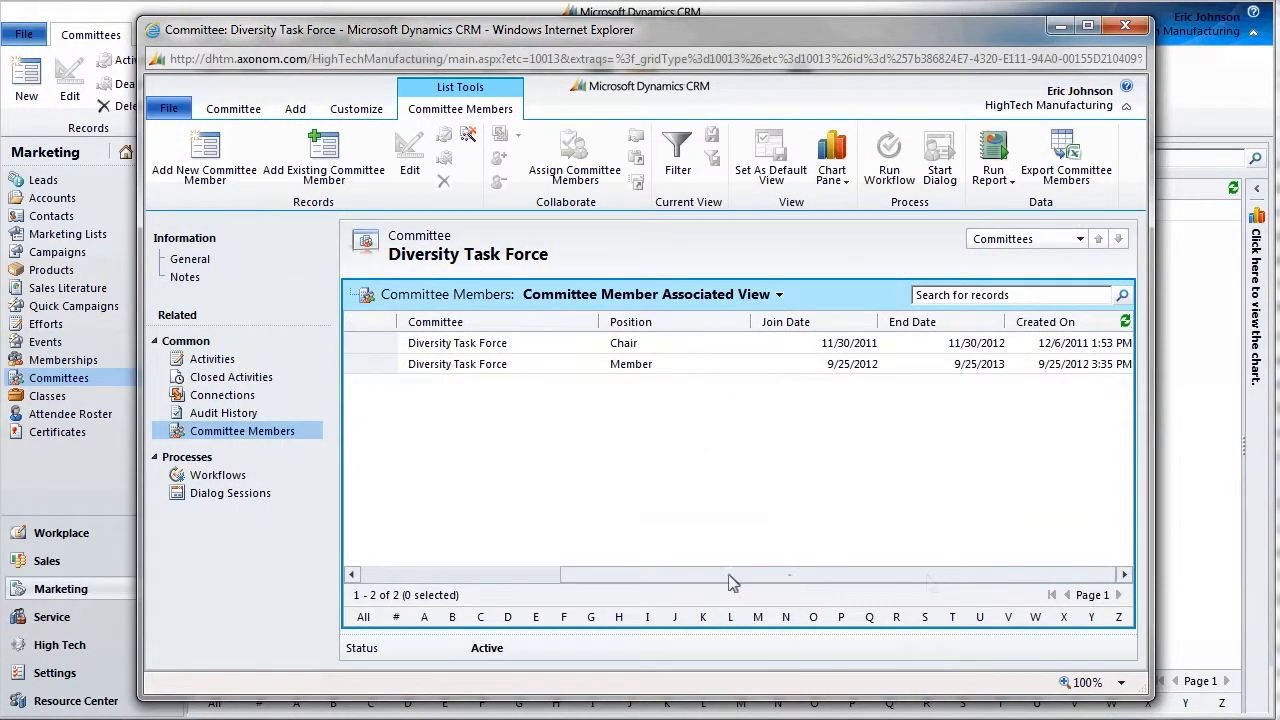
pyautogui.click(443, 577)
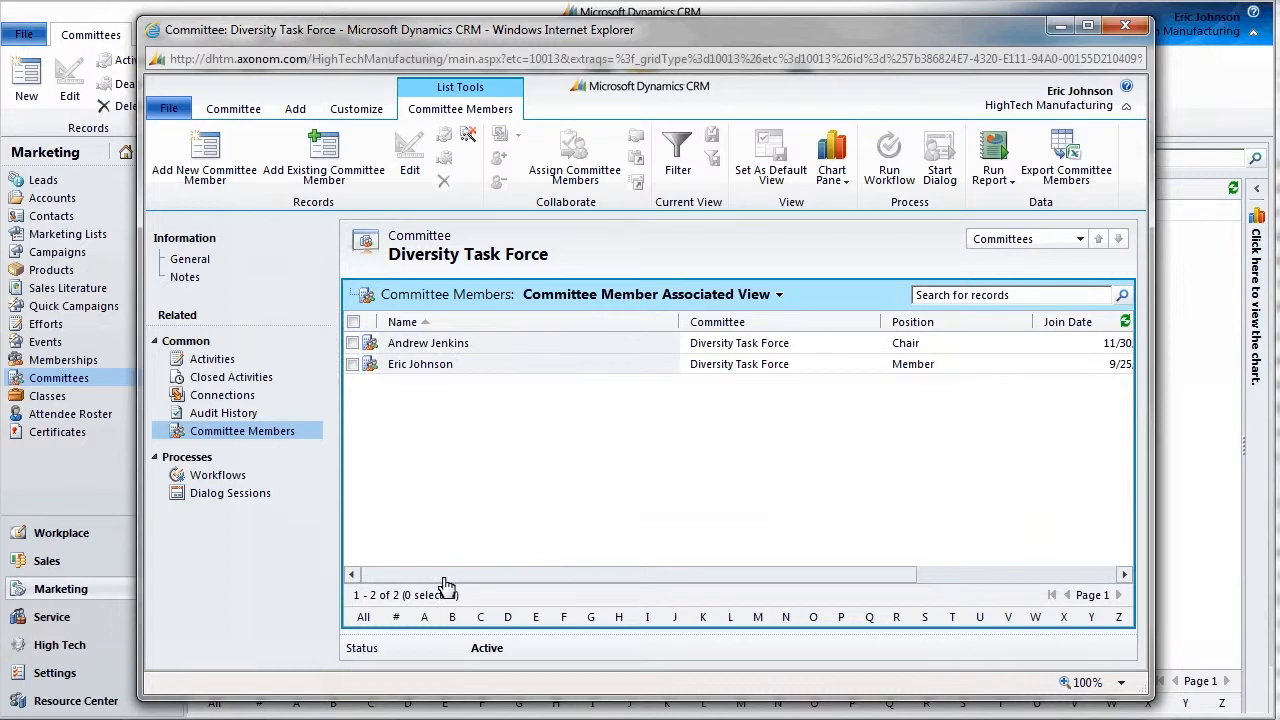
pyautogui.click(219, 264)
pyautogui.click(210, 165)
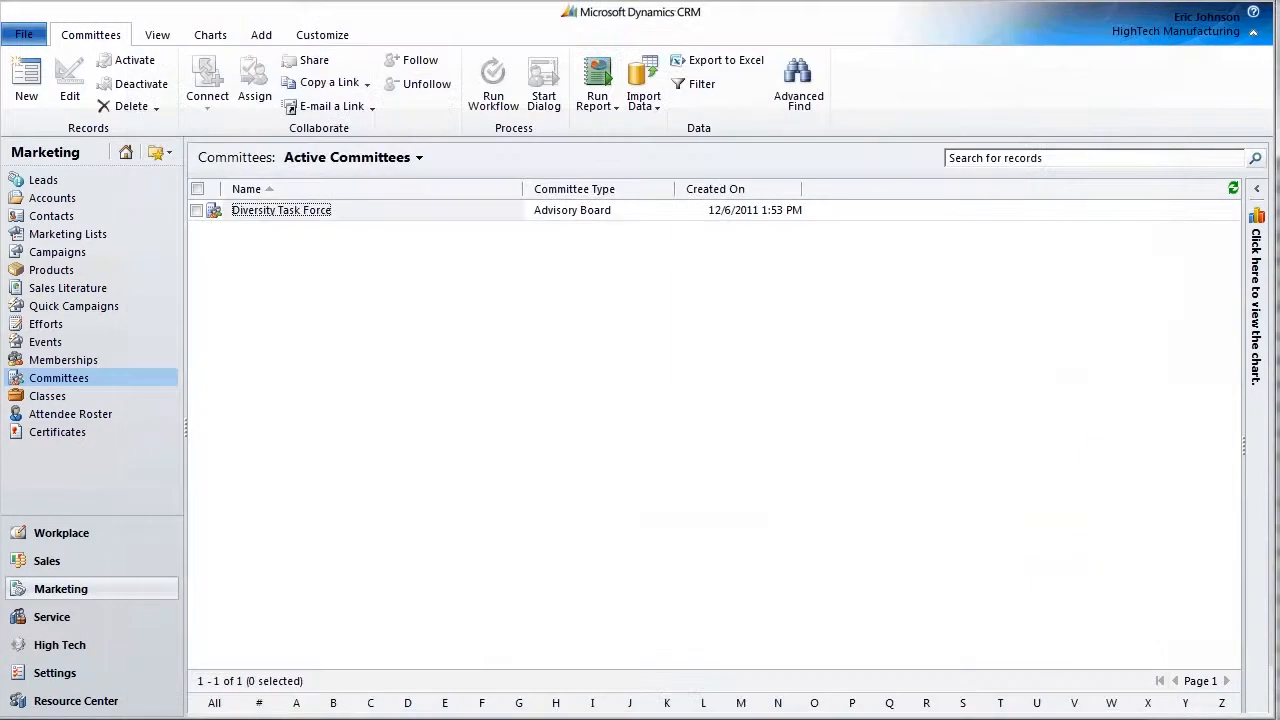